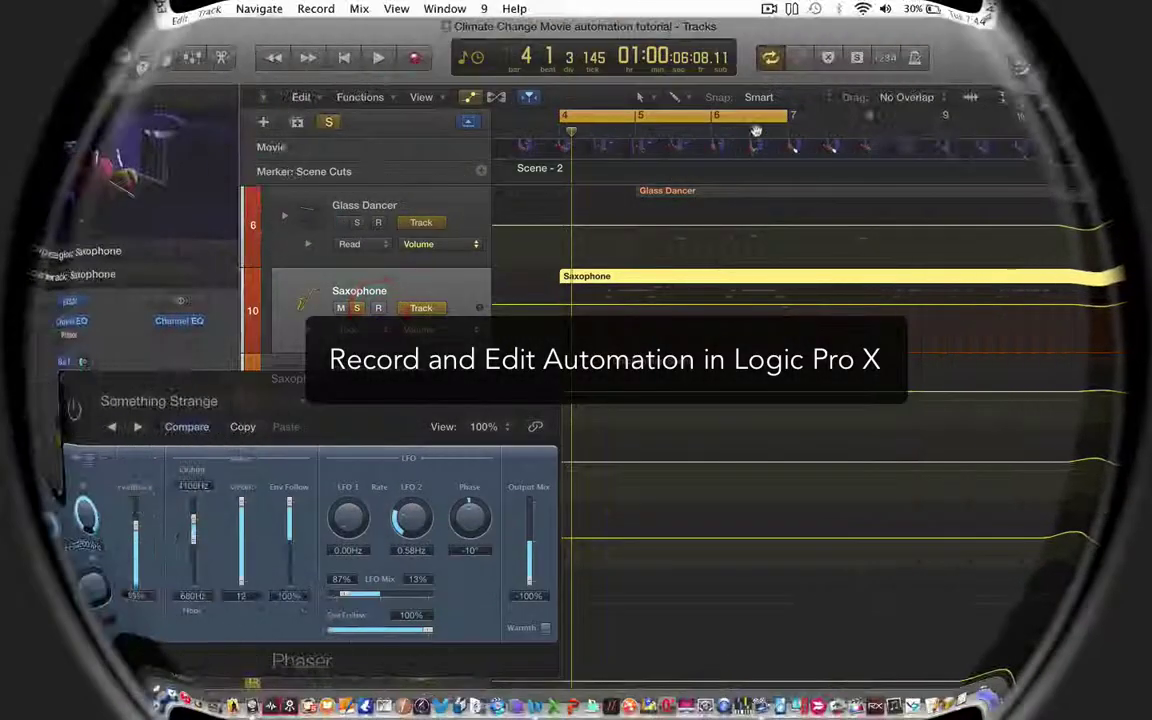
# - Start playback of the film-score project and solo the Glass Dancer track
pyautogui.press('space')
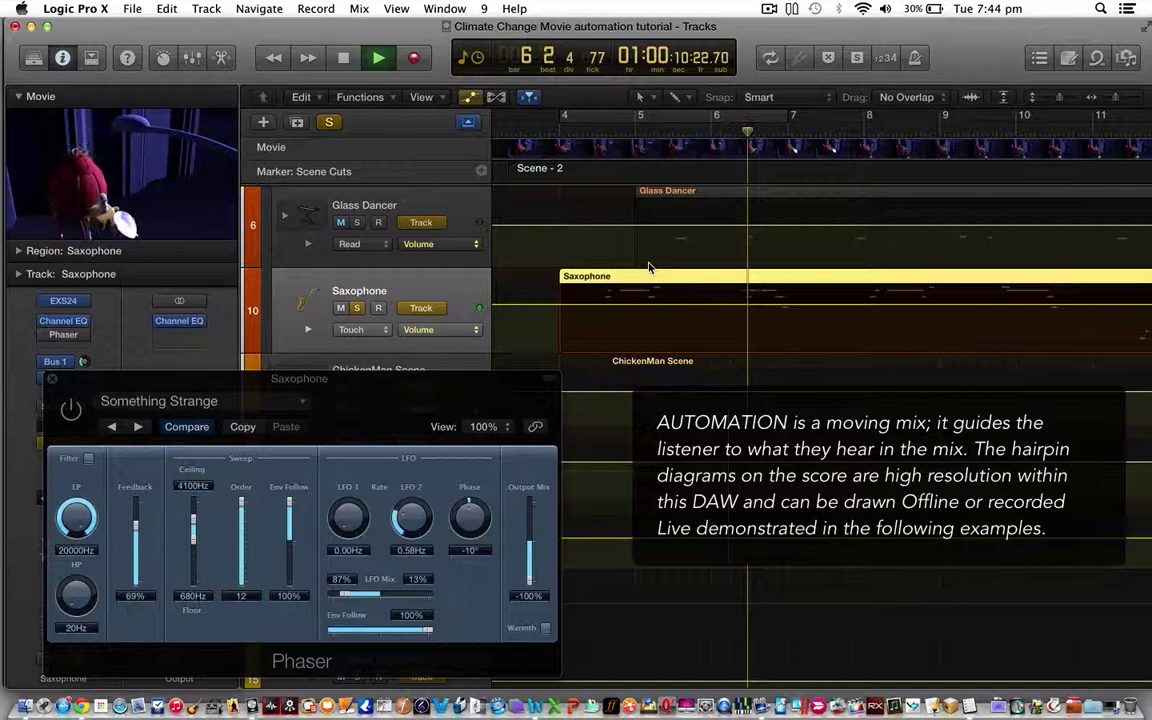
pyautogui.click(357, 223)
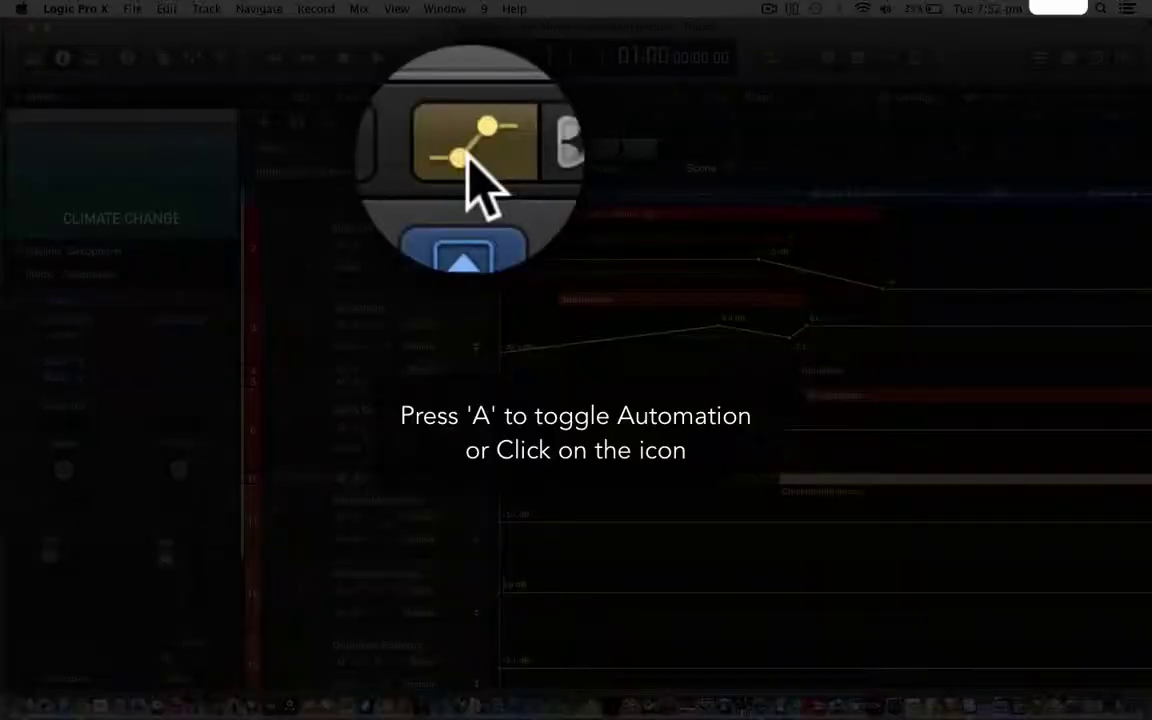
# - With the Pencil tool, draw a freehand volume curve across Inner Beauty Recording, peaking past it
pyautogui.click(471, 100)
pyautogui.click(471, 100)
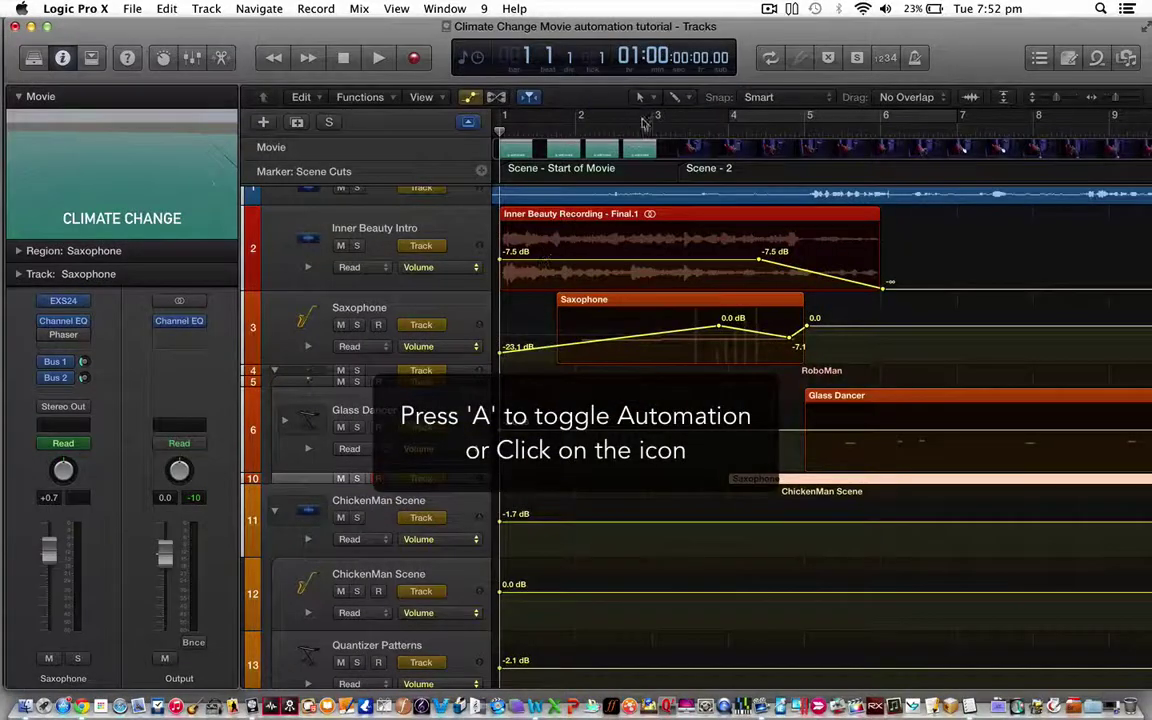
pyautogui.click(677, 97)
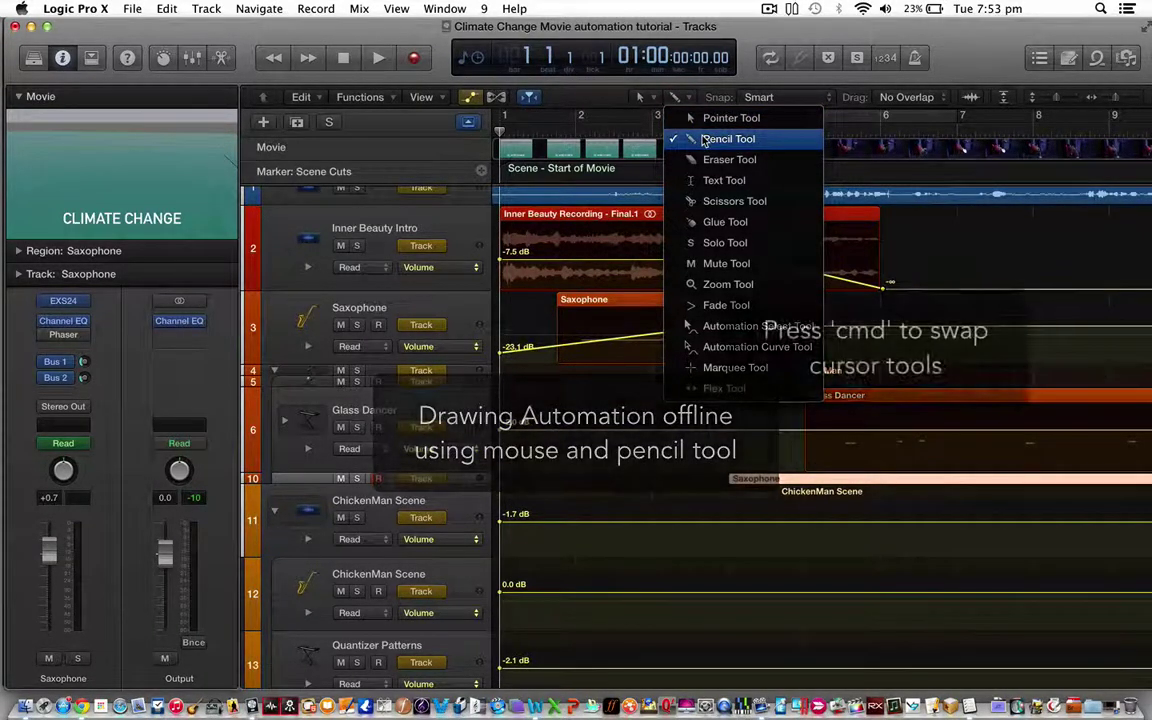
pyautogui.click(705, 141)
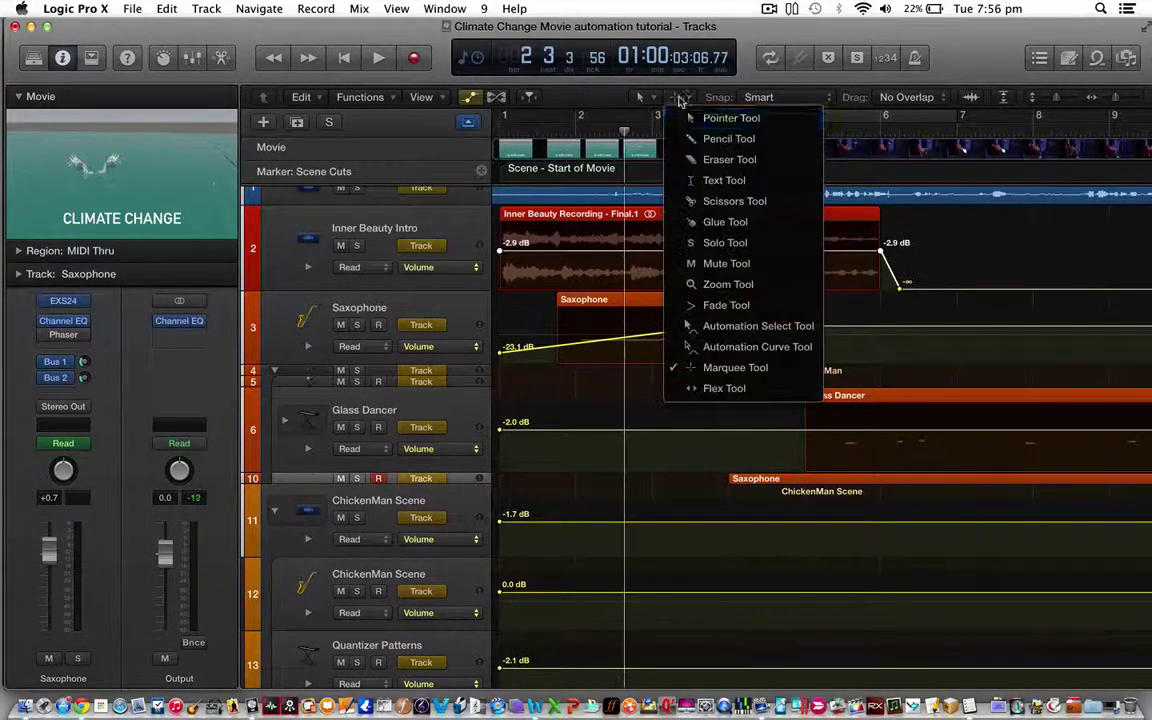
pyautogui.click(707, 139)
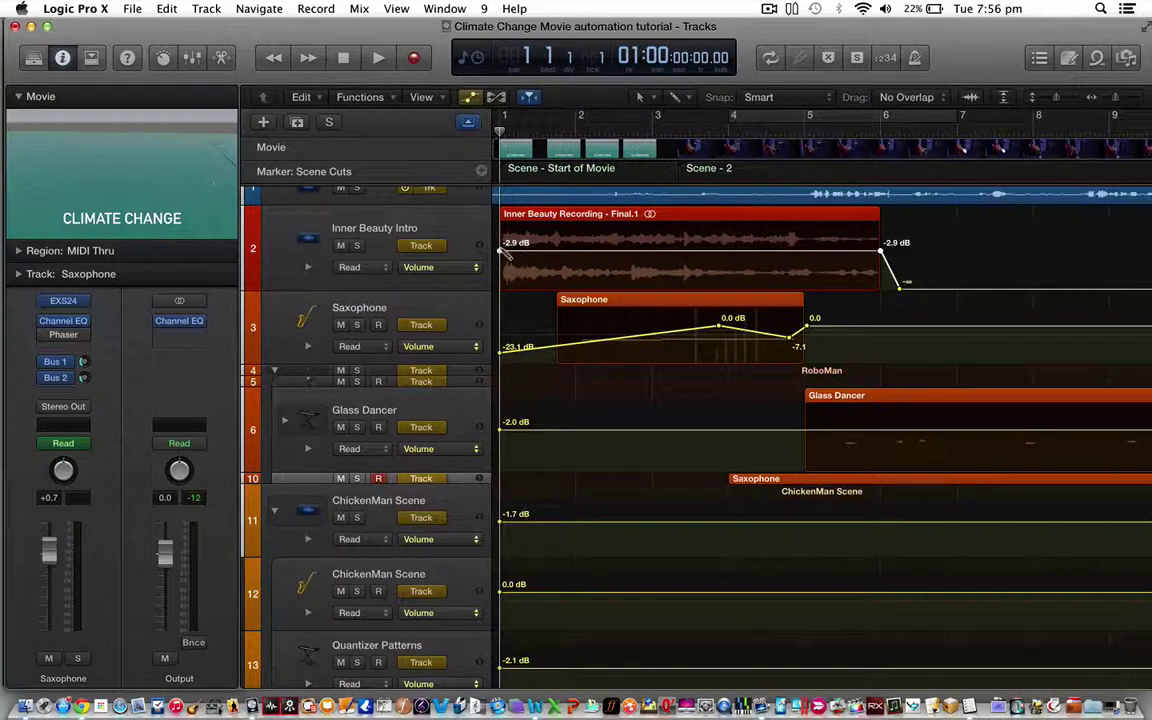
pyautogui.moveTo(505, 253); pyautogui.dragTo(768, 278)
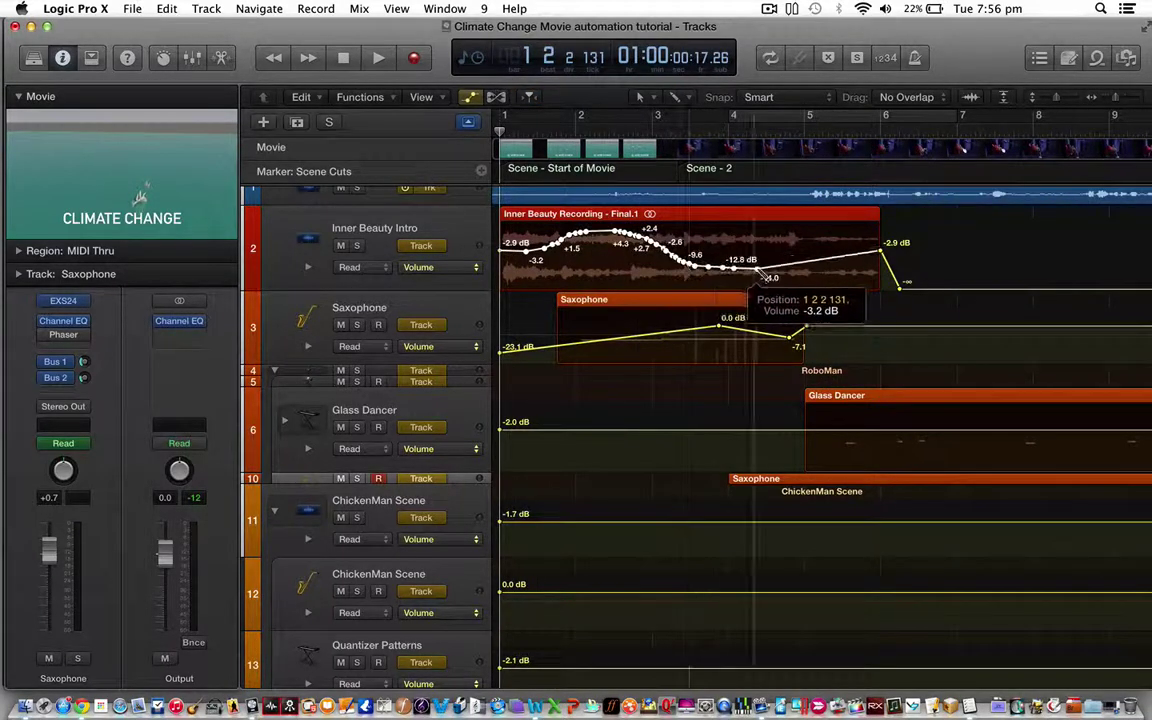
pyautogui.moveTo(768, 278); pyautogui.dragTo(889, 288)
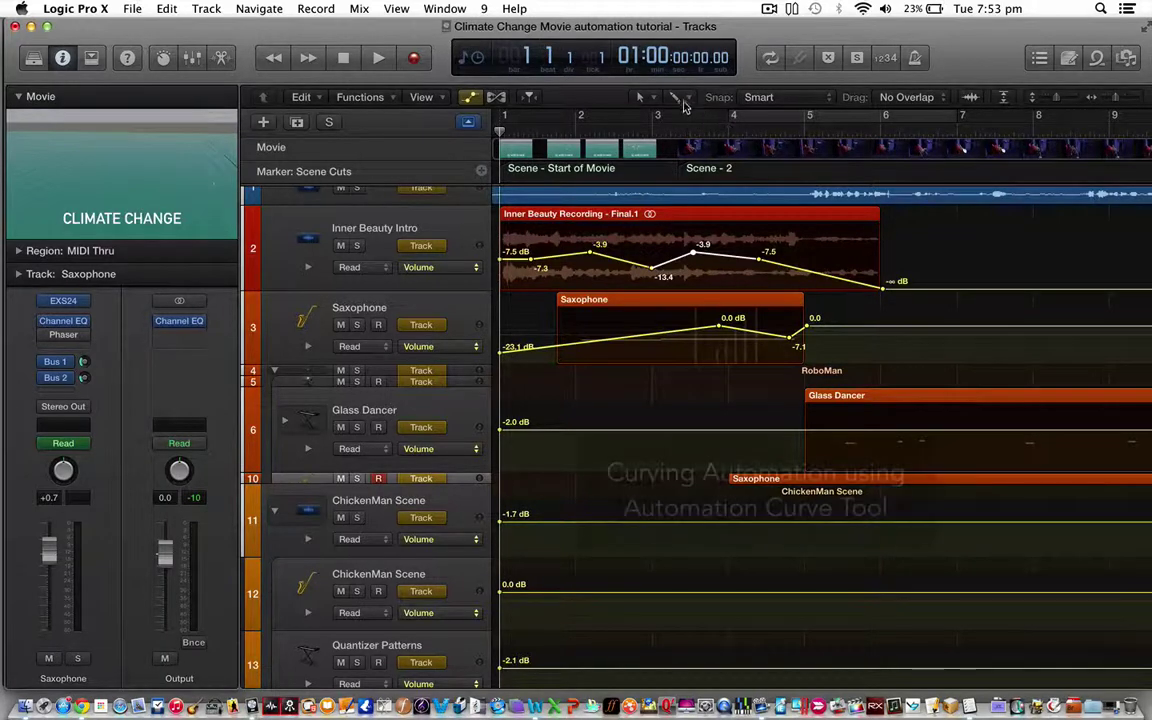
# - Curve the Inner Beauty segments around -13.4 dB and the -7.5 dB fade to silence
pyautogui.click(679, 98)
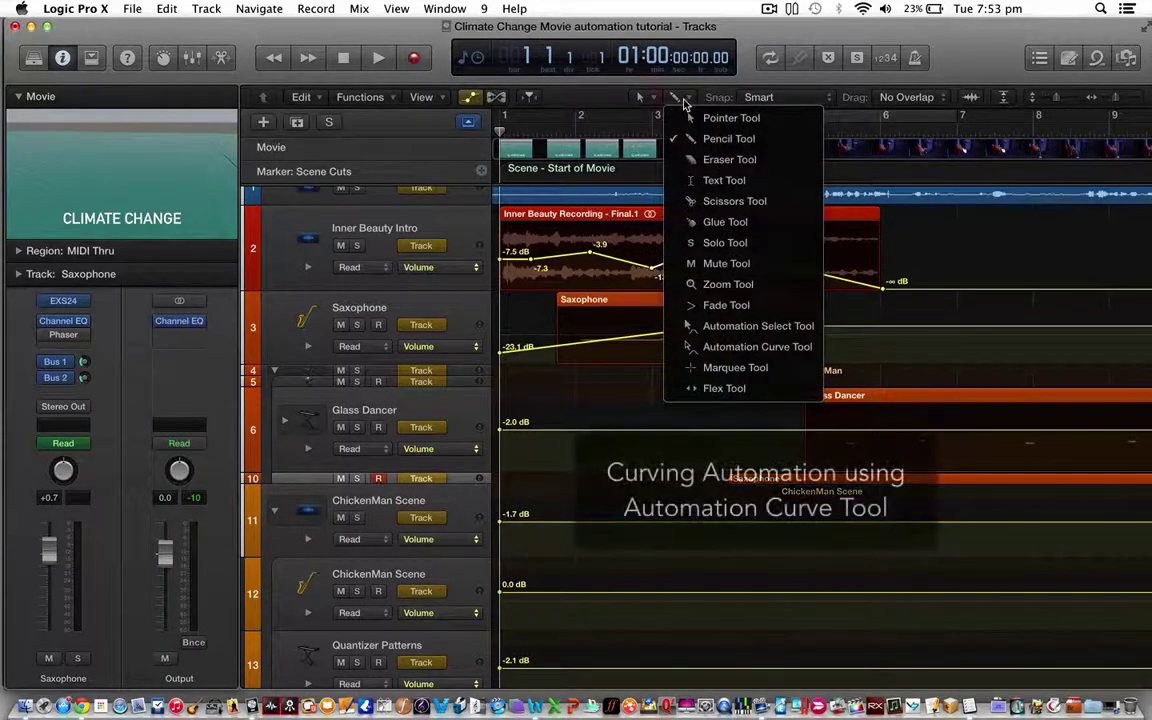
pyautogui.click(784, 350)
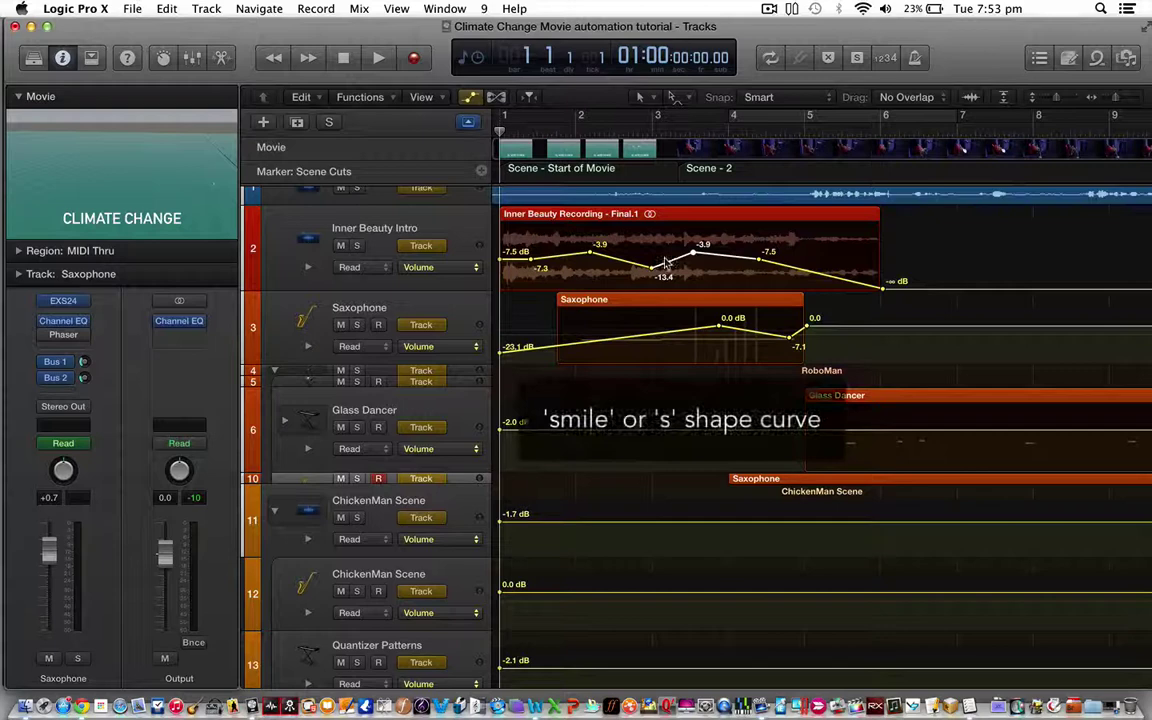
pyautogui.moveTo(665, 265); pyautogui.dragTo(720, 304)
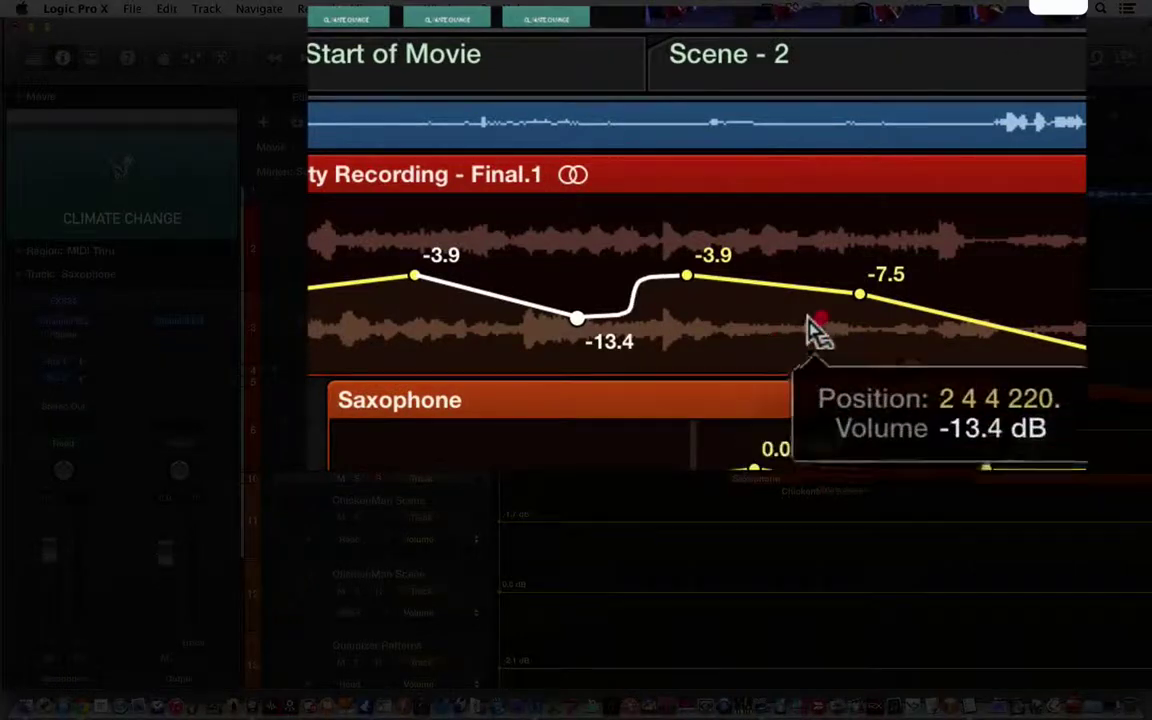
pyautogui.moveTo(757, 410)
pyautogui.mouseDown()
pyautogui.moveTo(520, 310)
pyautogui.moveTo(450, 219)
pyautogui.moveTo(617, 237)
pyautogui.moveTo(645, 141)
pyautogui.moveTo(630, 72)
pyautogui.moveTo(622, 98)
pyautogui.moveTo(668, 460)
pyautogui.mouseUp()
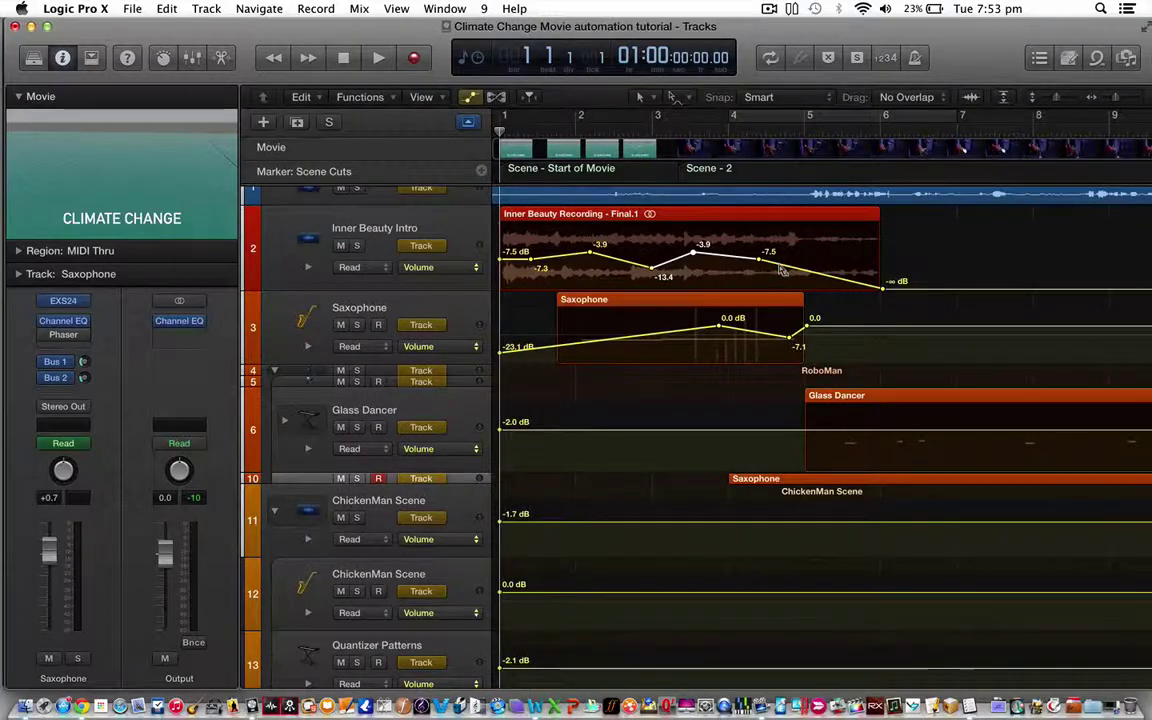
pyautogui.moveTo(783, 271); pyautogui.dragTo(760, 290)
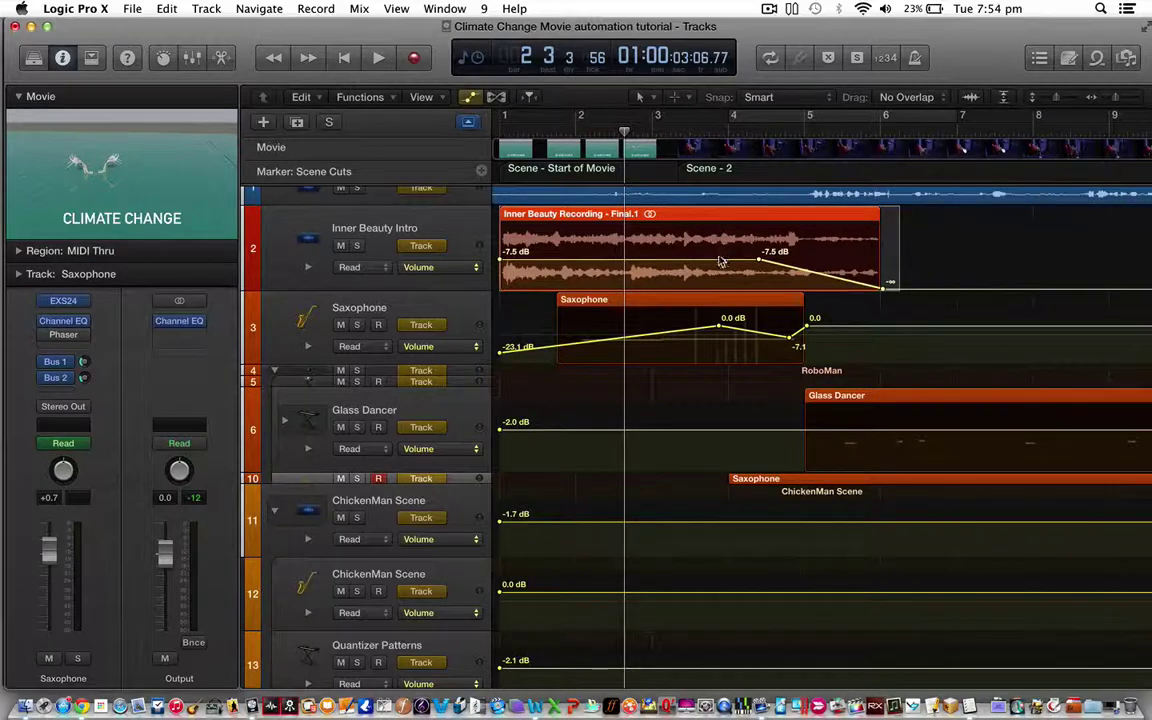
# - Try one border automation point with a -2.9 dB volume raise, then undo it
pyautogui.moveTo(718, 262)
pyautogui.mouseDown()
pyautogui.moveTo(718, 230)
pyautogui.moveTo(718, 275)
pyautogui.mouseUp()
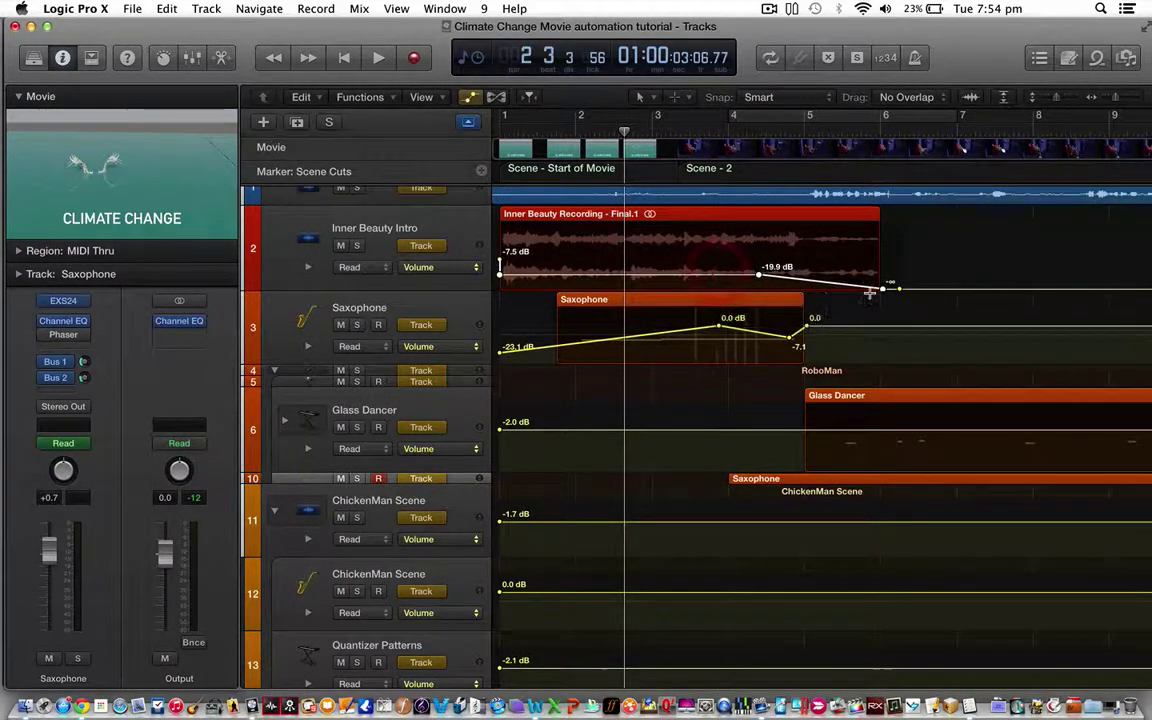
pyautogui.click(780, 240)
pyautogui.click(359, 8)
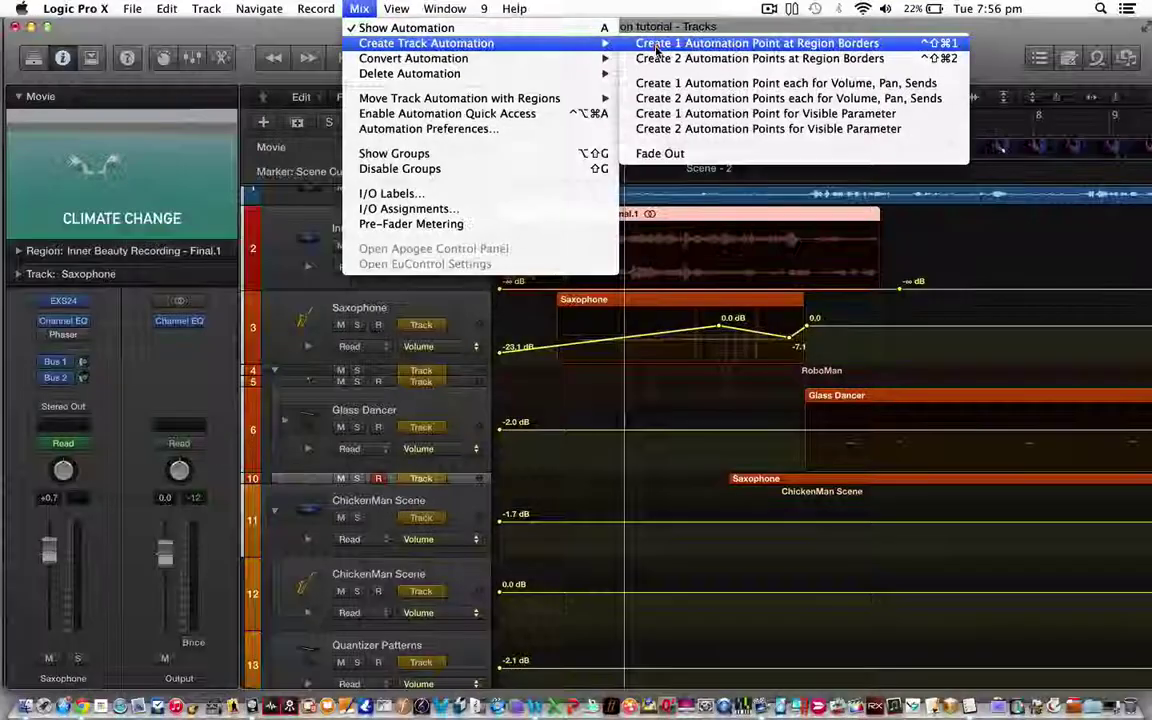
pyautogui.click(655, 44)
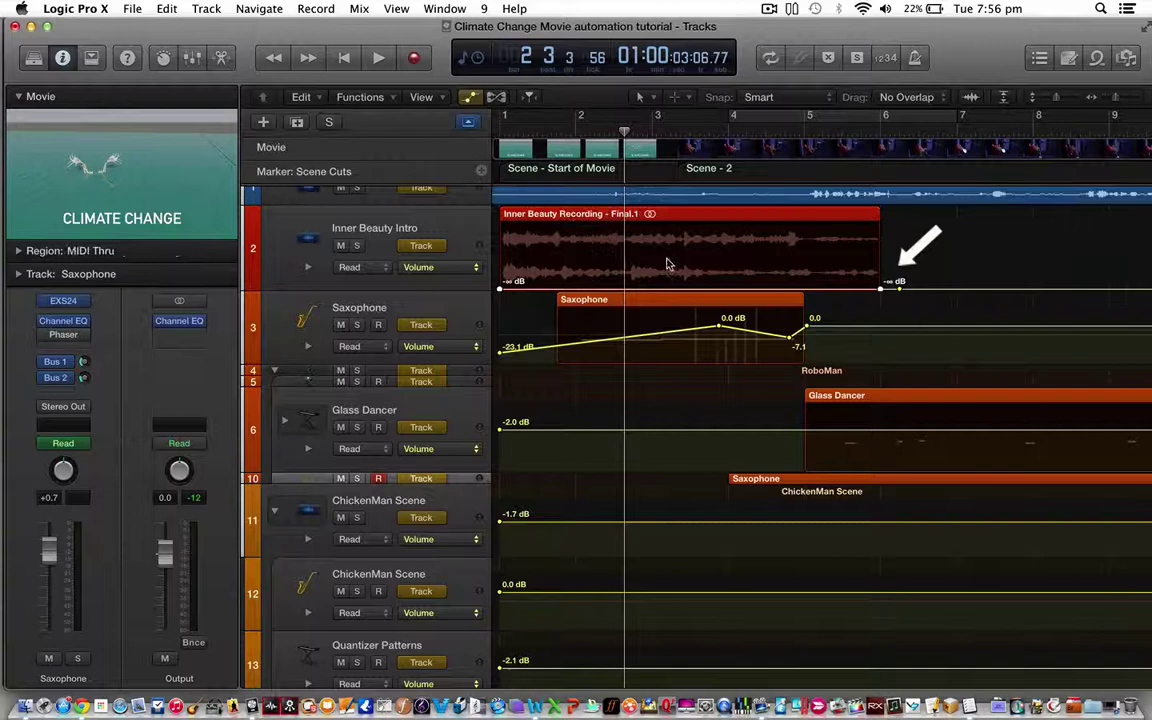
pyautogui.moveTo(668, 288); pyautogui.dragTo(668, 246)
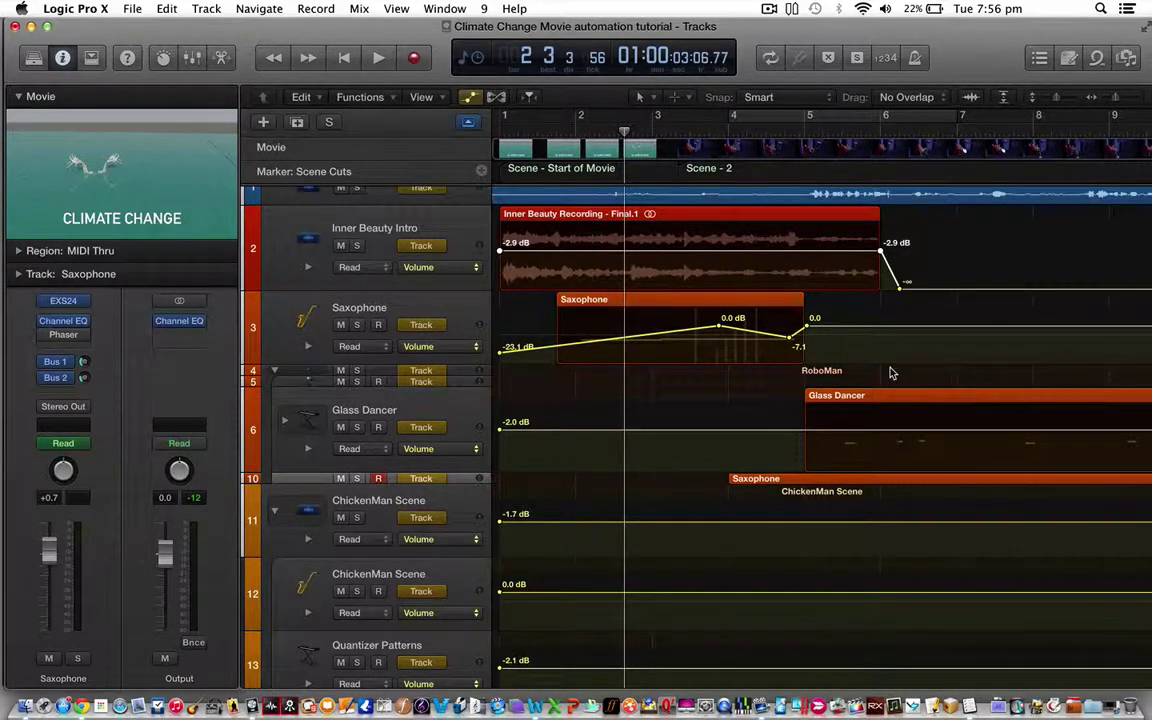
pyautogui.press('super+z')
# - Add two region-border automation points, set in-region volume to -4.6 dB, and play back
pyautogui.click(359, 8)
pyautogui.moveTo(424, 114)
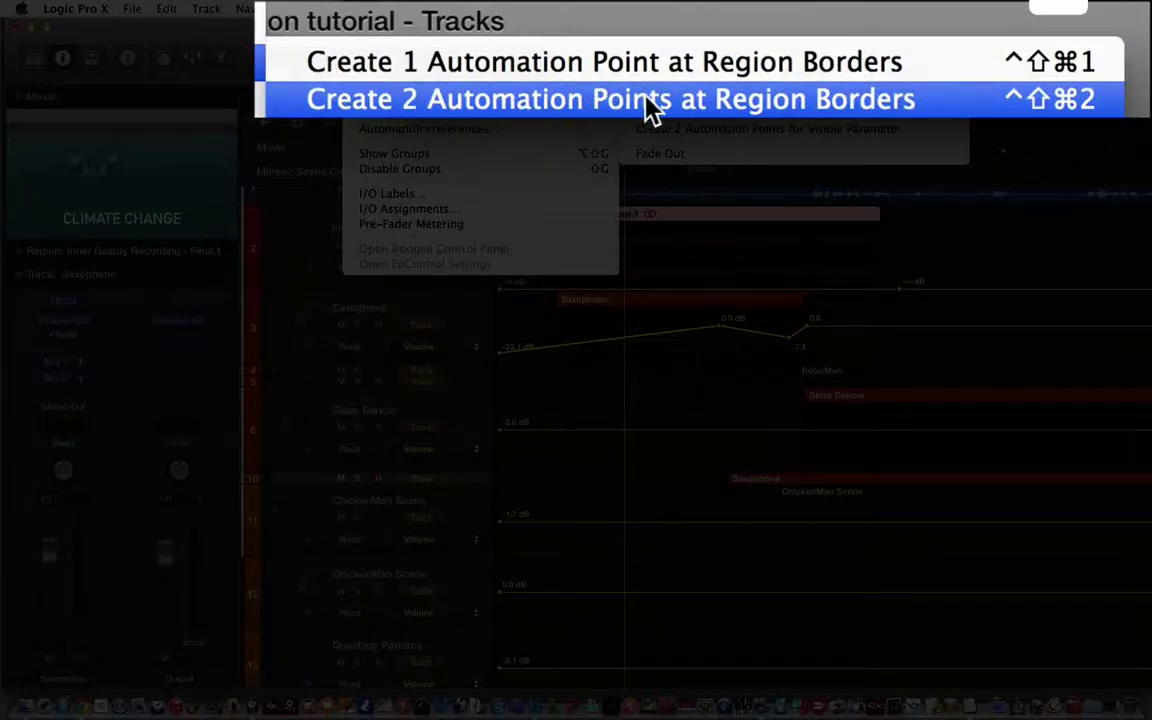
pyautogui.click(690, 100)
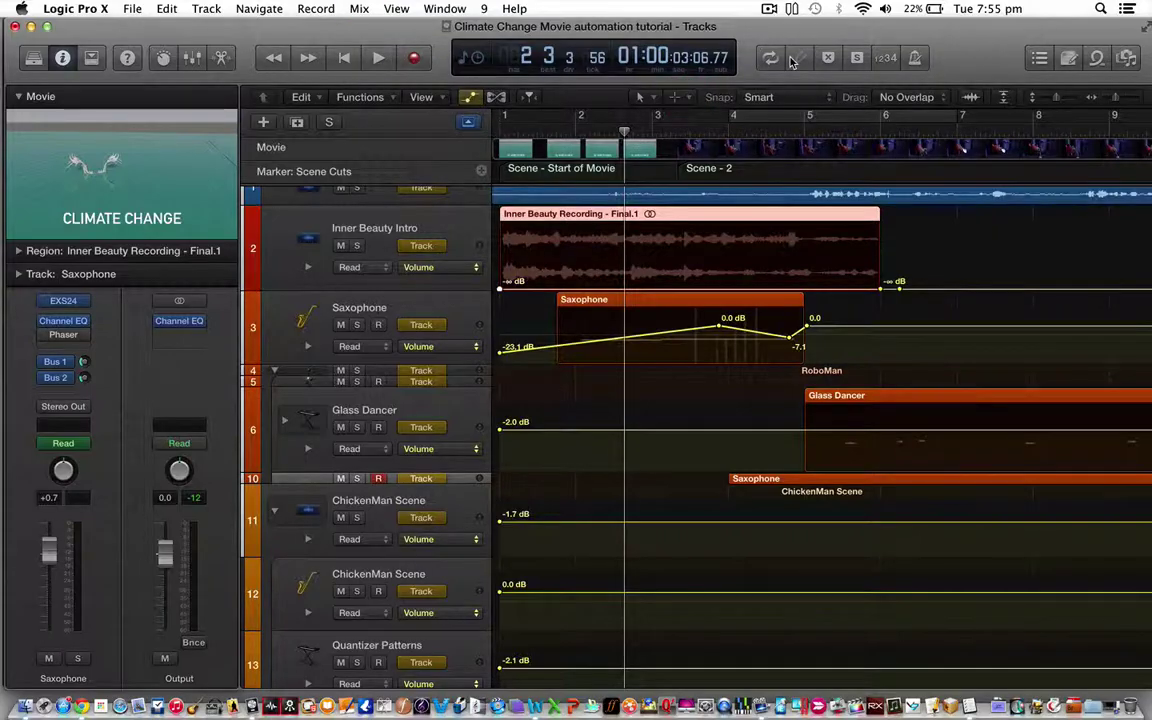
pyautogui.moveTo(669, 288); pyautogui.dragTo(665, 255)
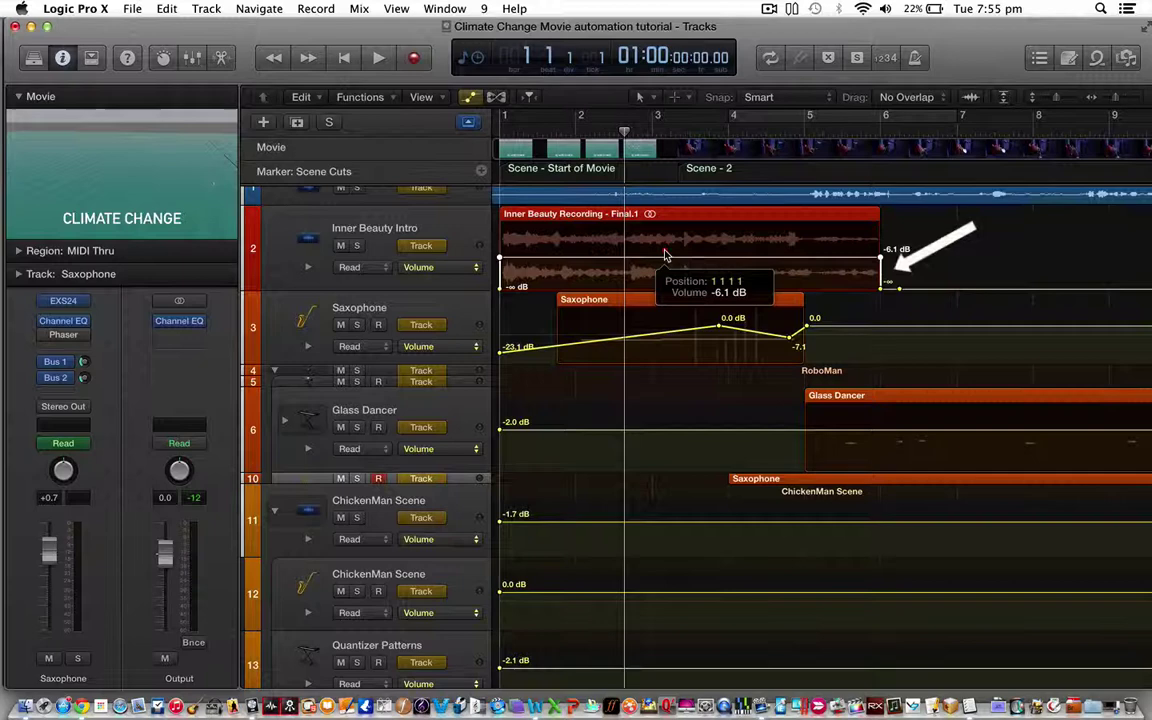
pyautogui.moveTo(665, 261); pyautogui.dragTo(667, 252)
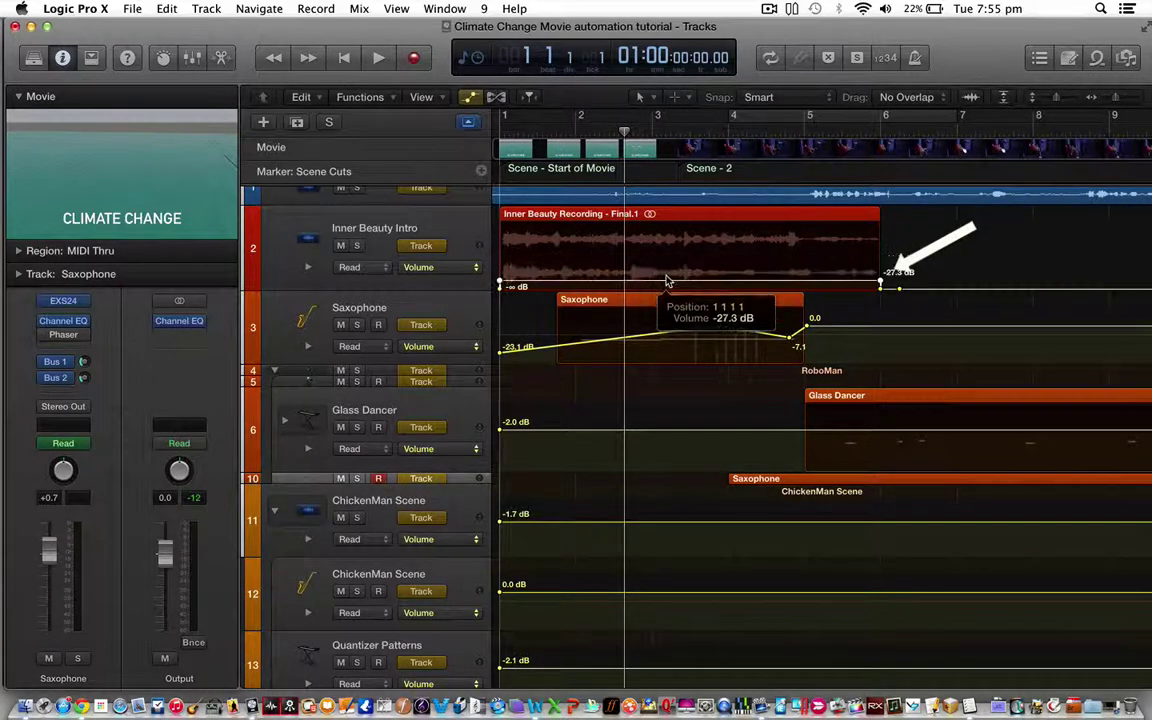
pyautogui.press('space')
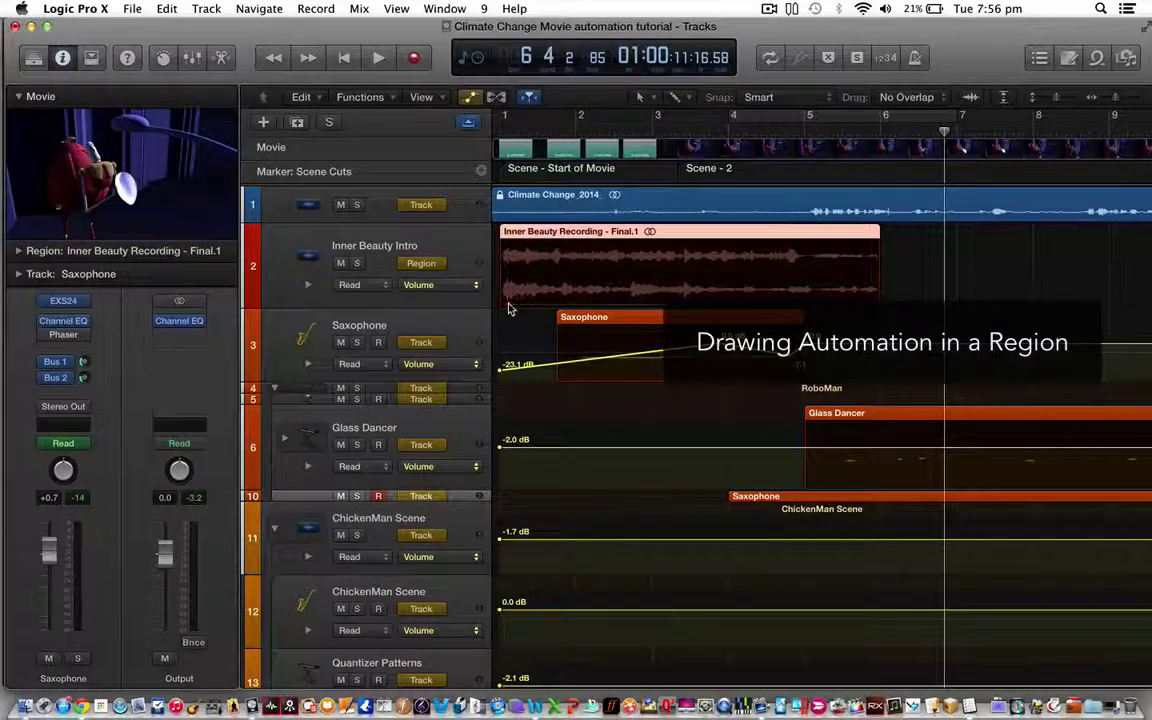
# - Switch Inner Beauty Intro to region automation and delete the +1.8 dB and last -7.2 dB nodes
pyautogui.click(509, 290)
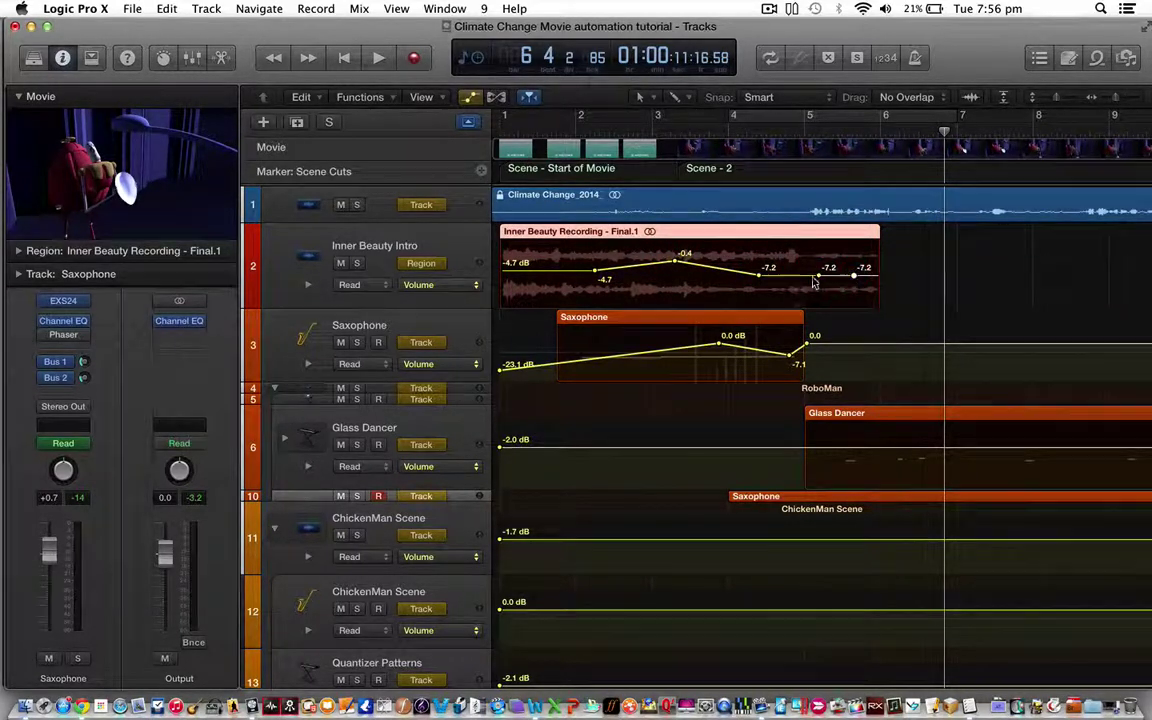
pyautogui.moveTo(820, 276); pyautogui.dragTo(820, 259)
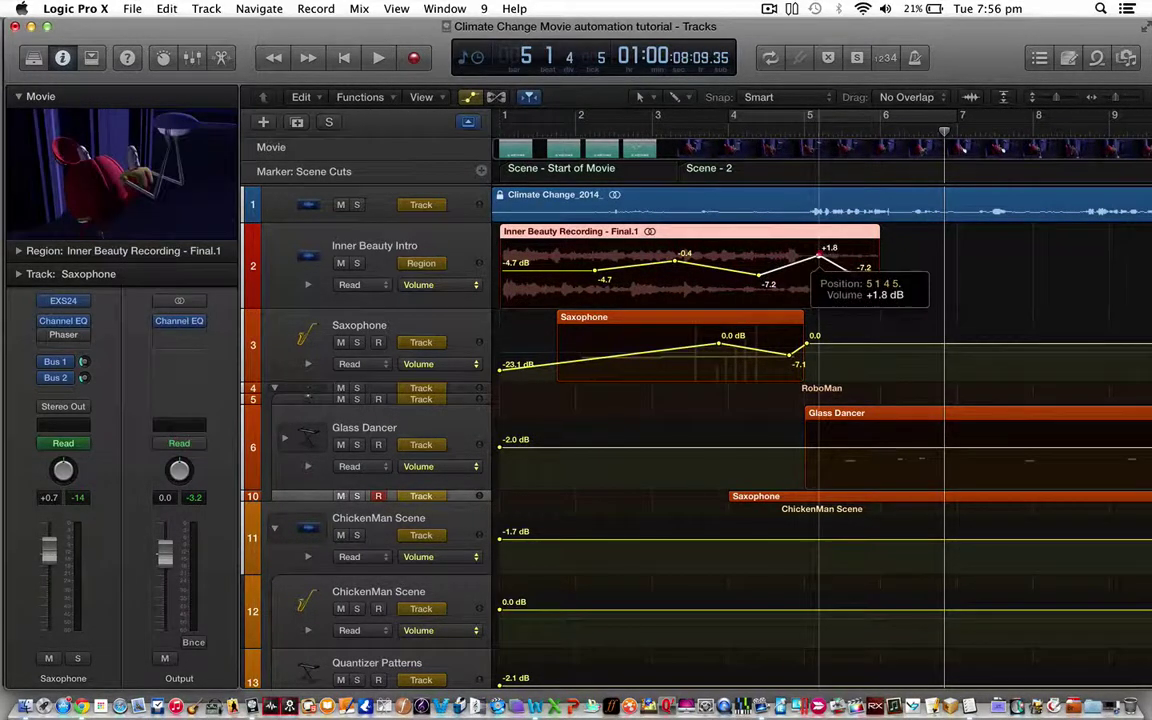
pyautogui.doubleClick(820, 259)
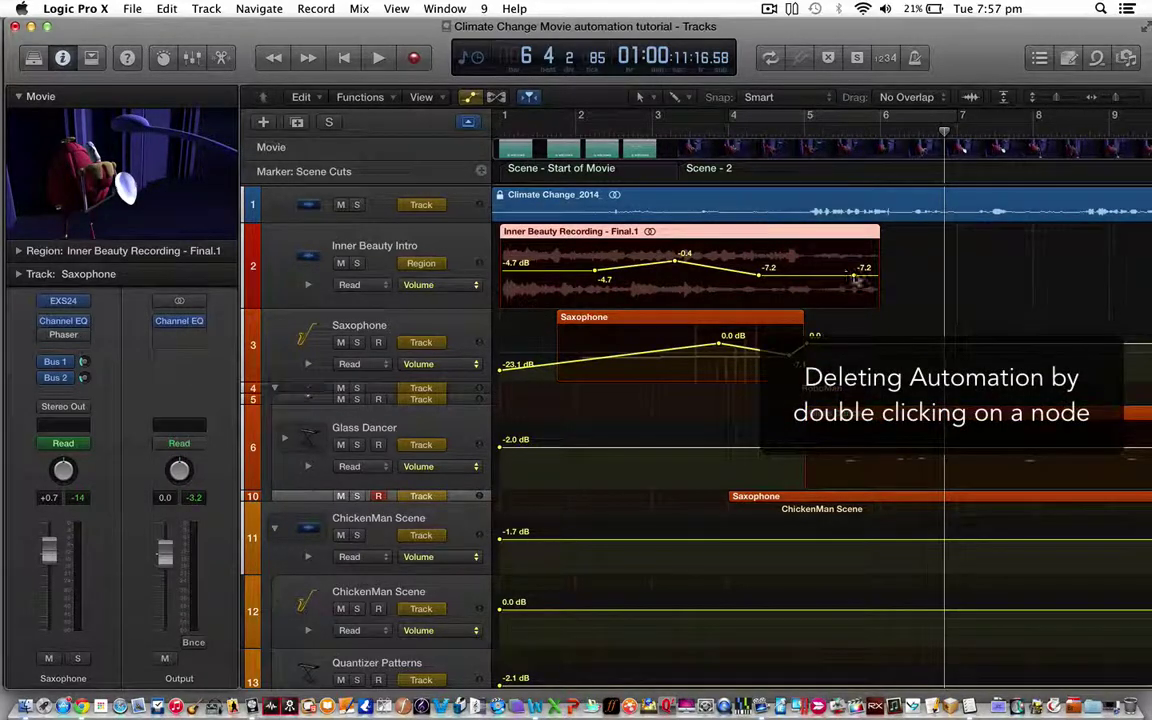
pyautogui.doubleClick(858, 275)
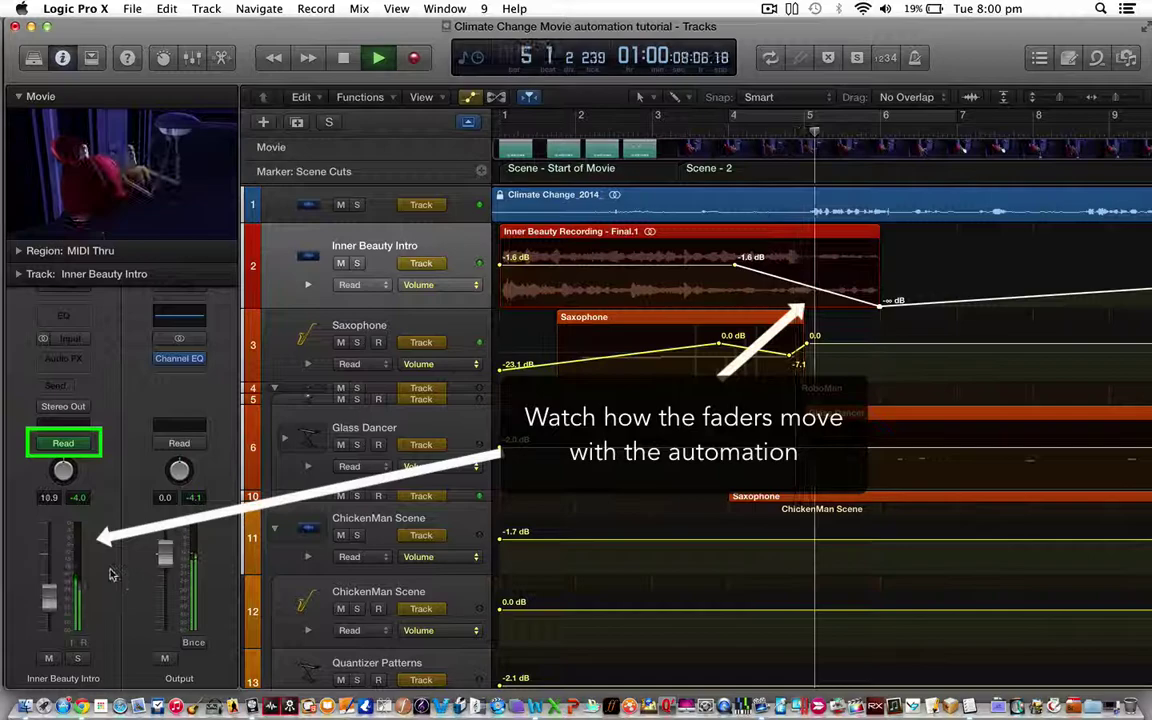
# - Set Saxophone automation to Read, enable the Phaser, and turn LFO 2 rate to 0.00 Hz
pyautogui.press('space')
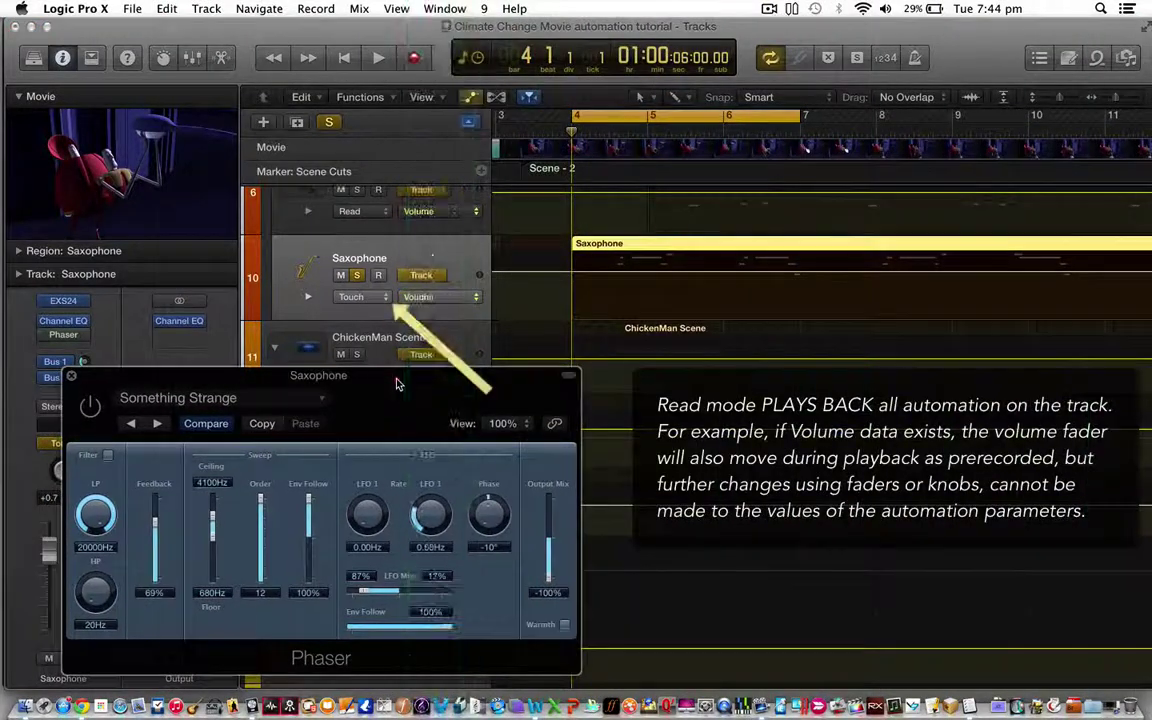
pyautogui.click(373, 298)
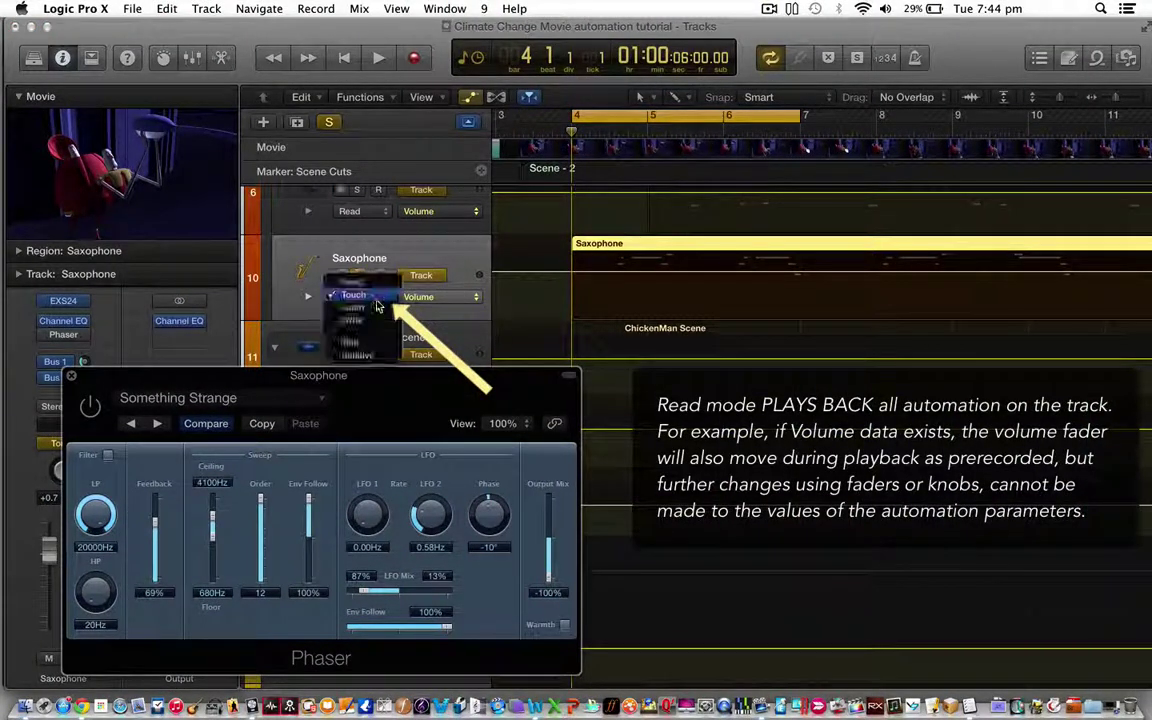
pyautogui.click(370, 286)
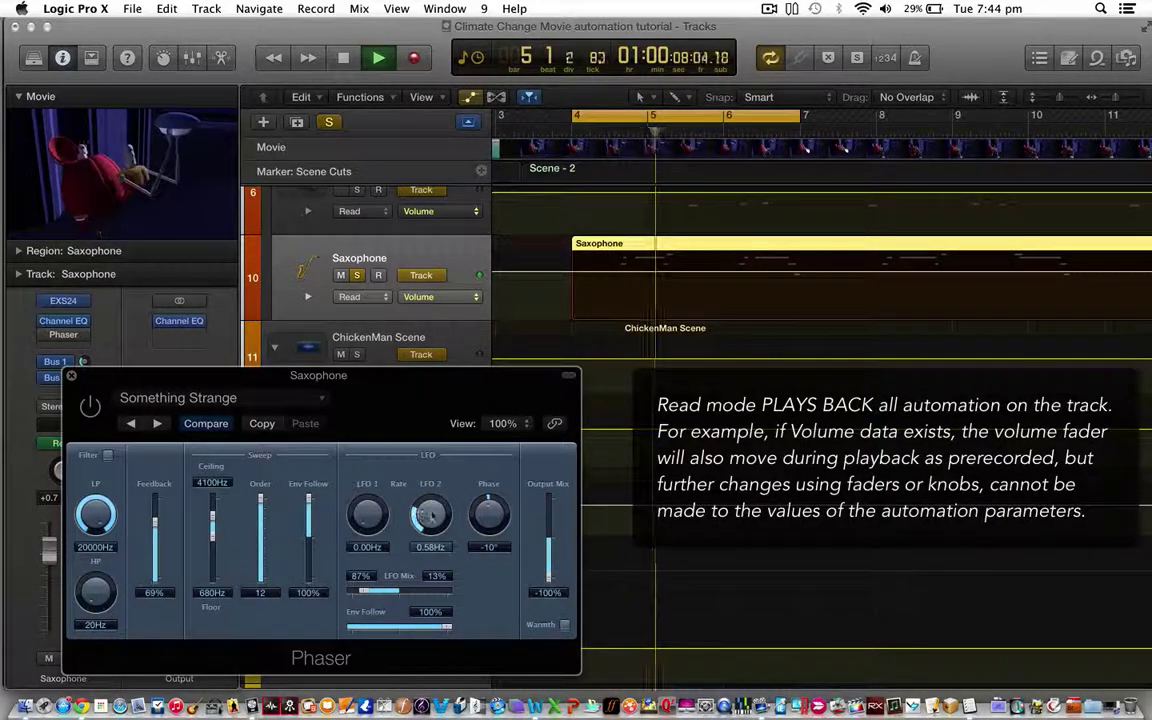
pyautogui.click(92, 406)
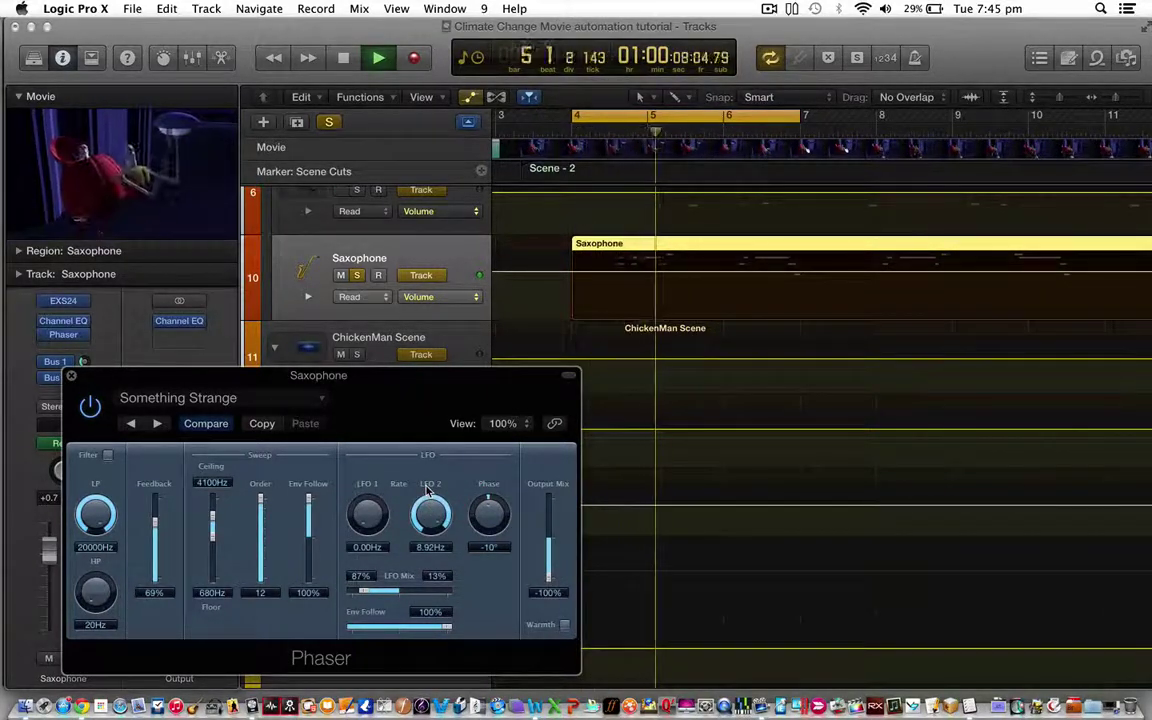
pyautogui.moveTo(428, 489)
pyautogui.mouseDown()
pyautogui.moveTo(428, 555)
pyautogui.moveTo(466, 643)
pyautogui.mouseUp()
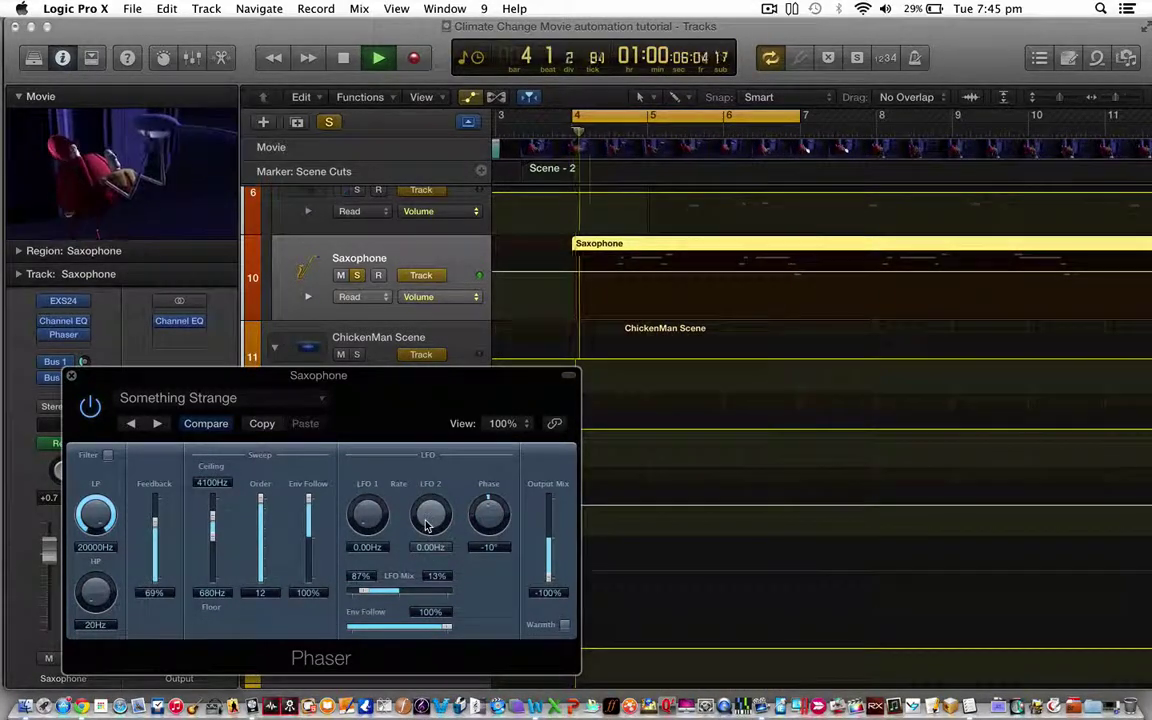
# - Switch Saxophone to Touch mode and record two Phaser LFO 2 rate swells back to 0.00 Hz
pyautogui.press('space')
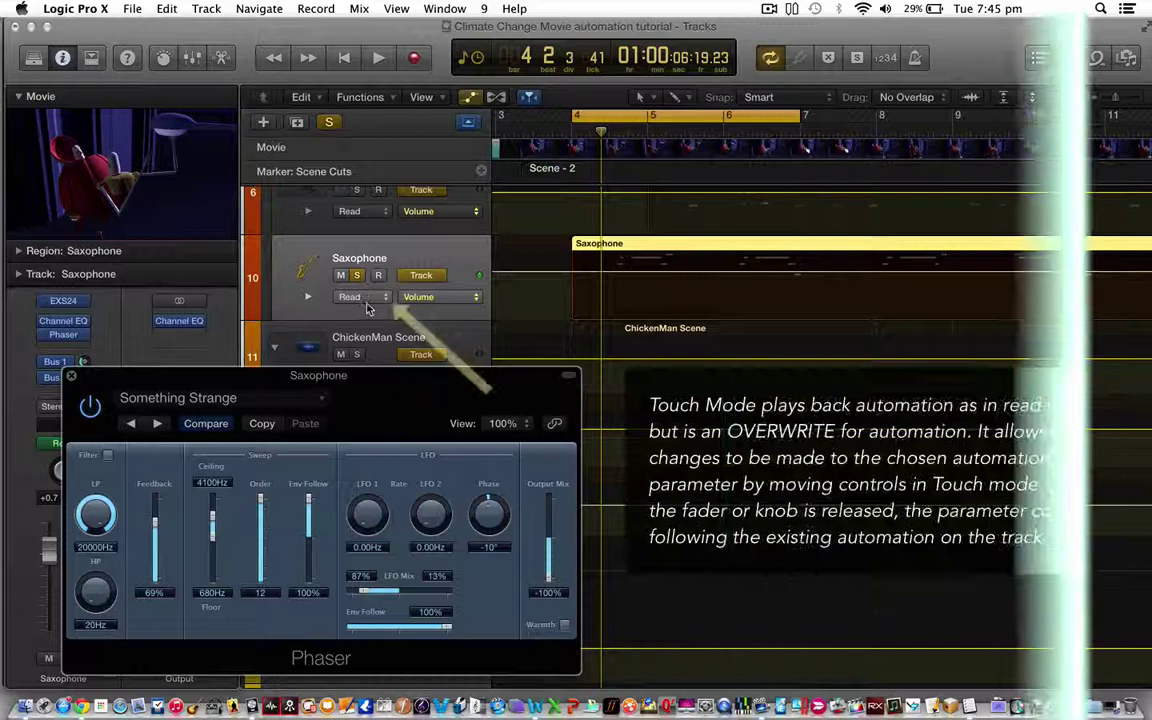
pyautogui.click(360, 297)
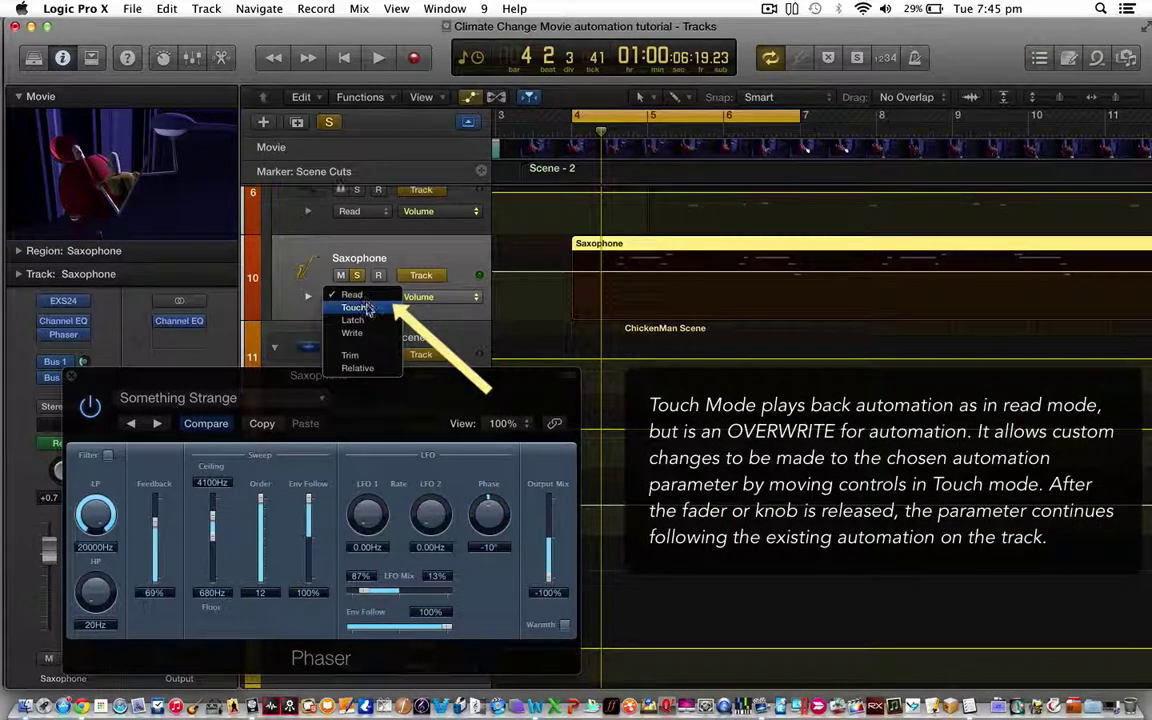
pyautogui.click(367, 310)
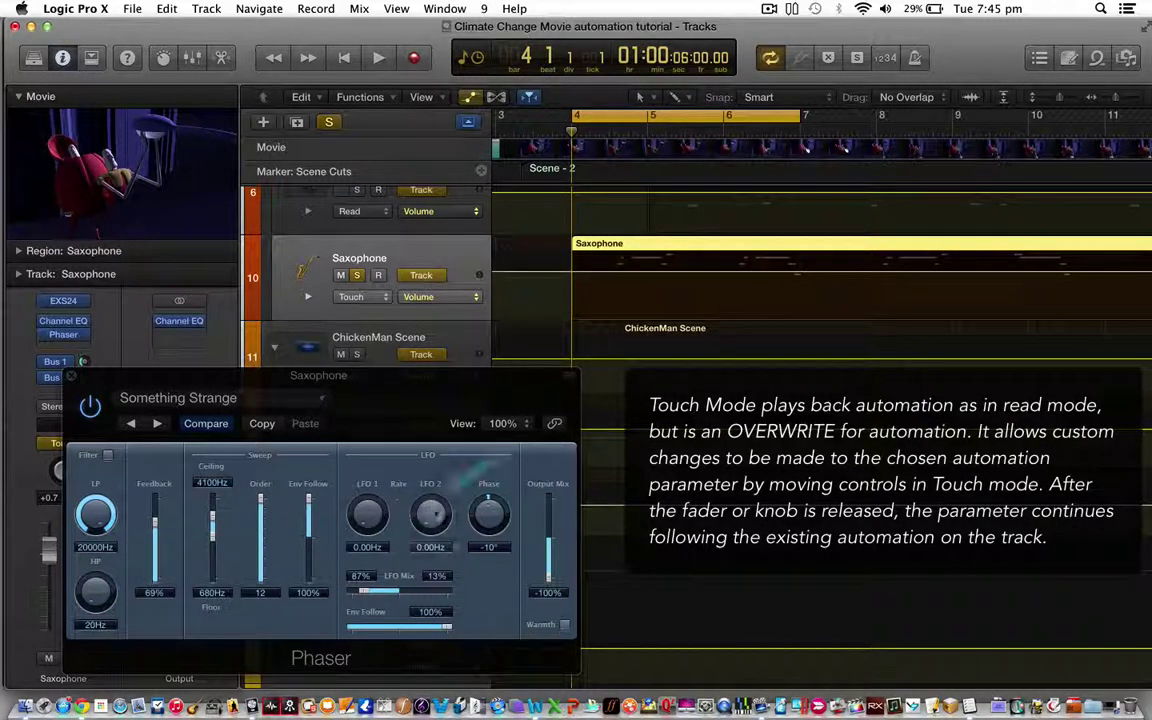
pyautogui.moveTo(430, 518)
pyautogui.mouseDown()
pyautogui.moveTo(462, 443)
pyautogui.moveTo(446, 424)
pyautogui.mouseUp()
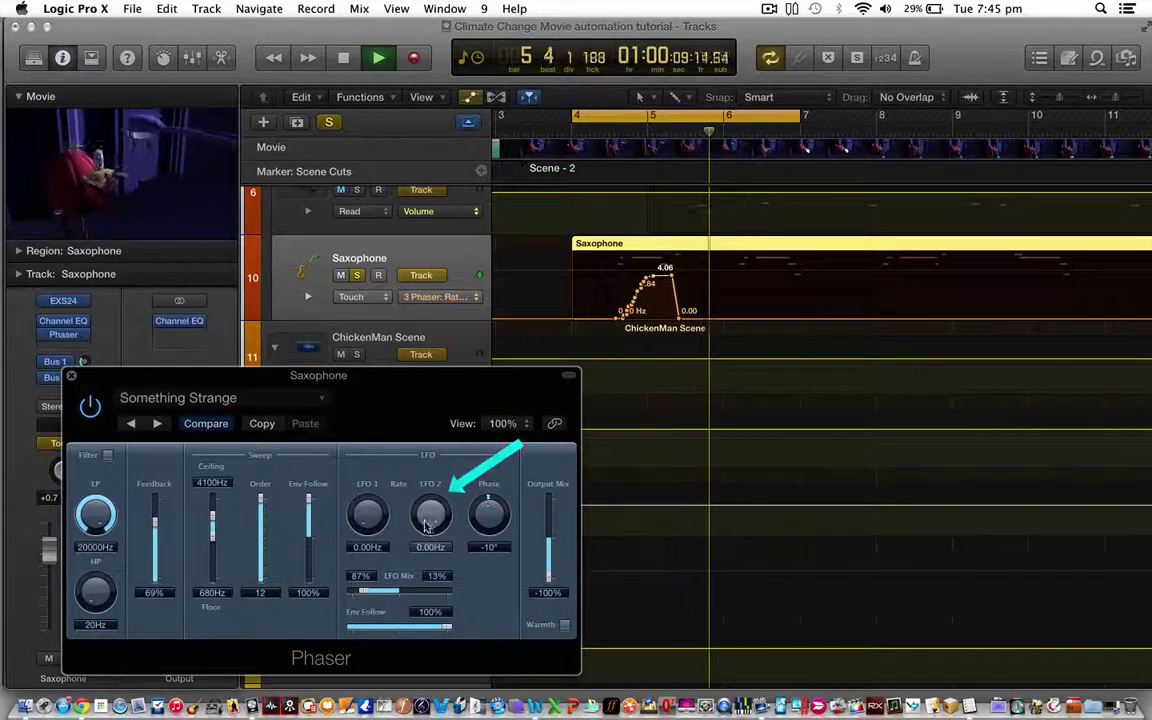
pyautogui.moveTo(446, 424); pyautogui.dragTo(452, 413)
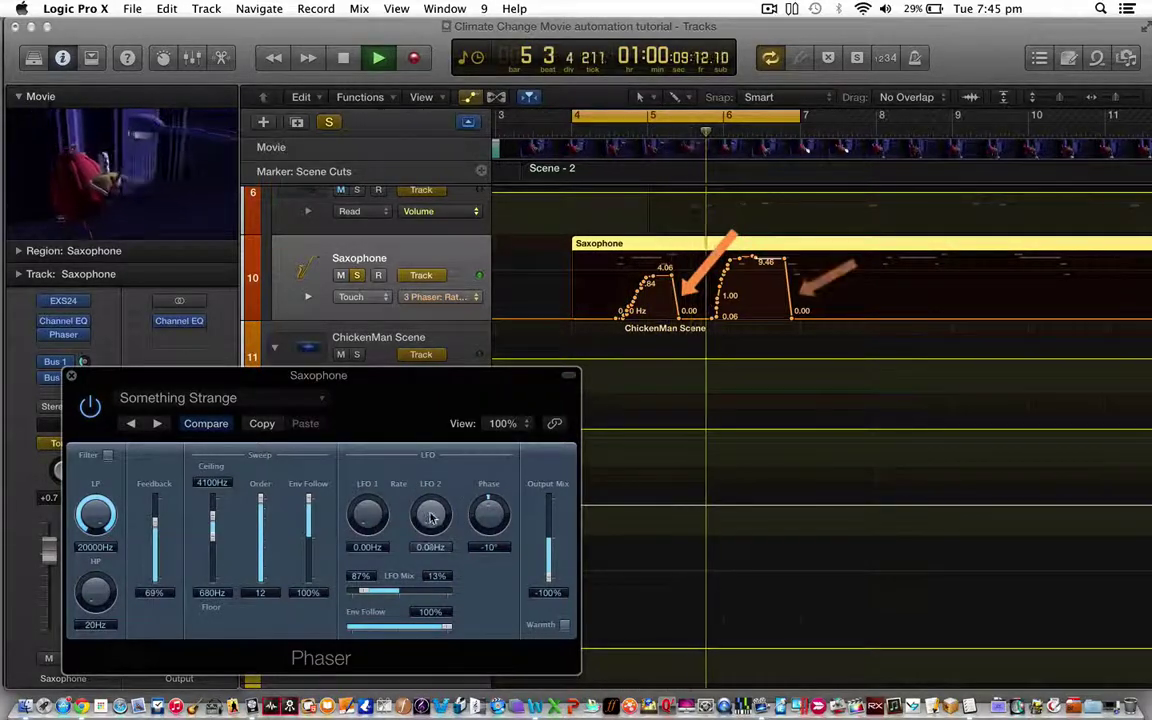
pyautogui.moveTo(432, 510); pyautogui.dragTo(418, 527)
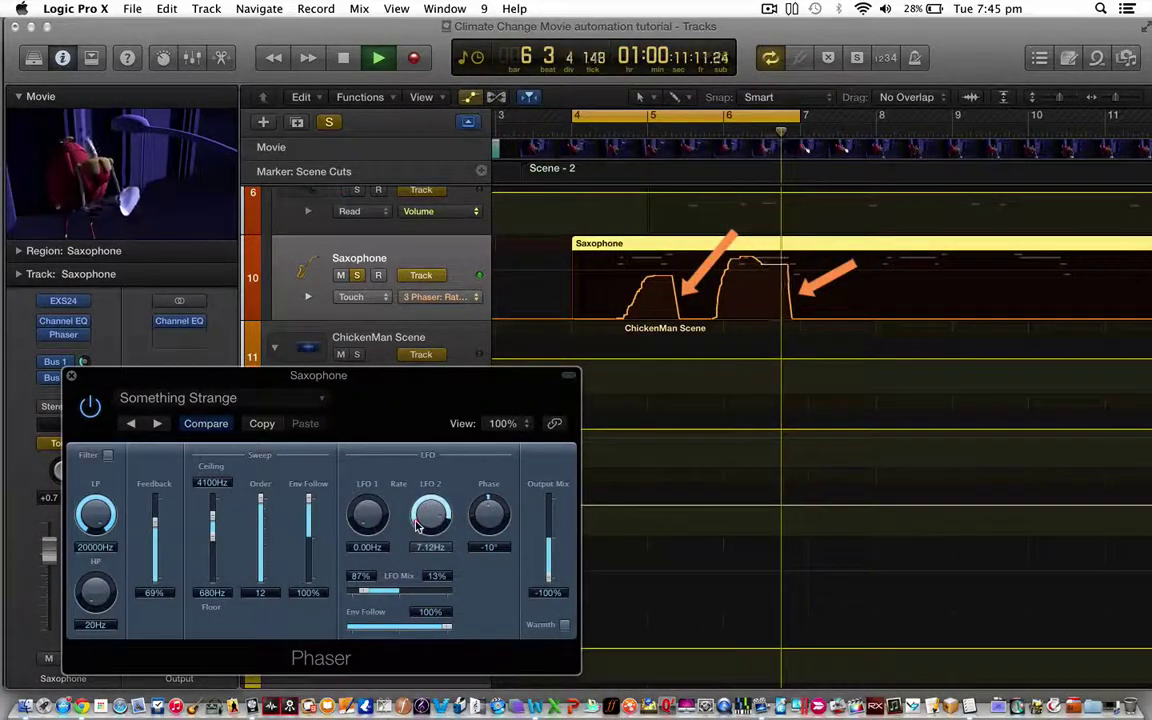
# - Switch the Saxophone track to Latch mode and start playback to record LFO 1 rate
pyautogui.click(356, 297)
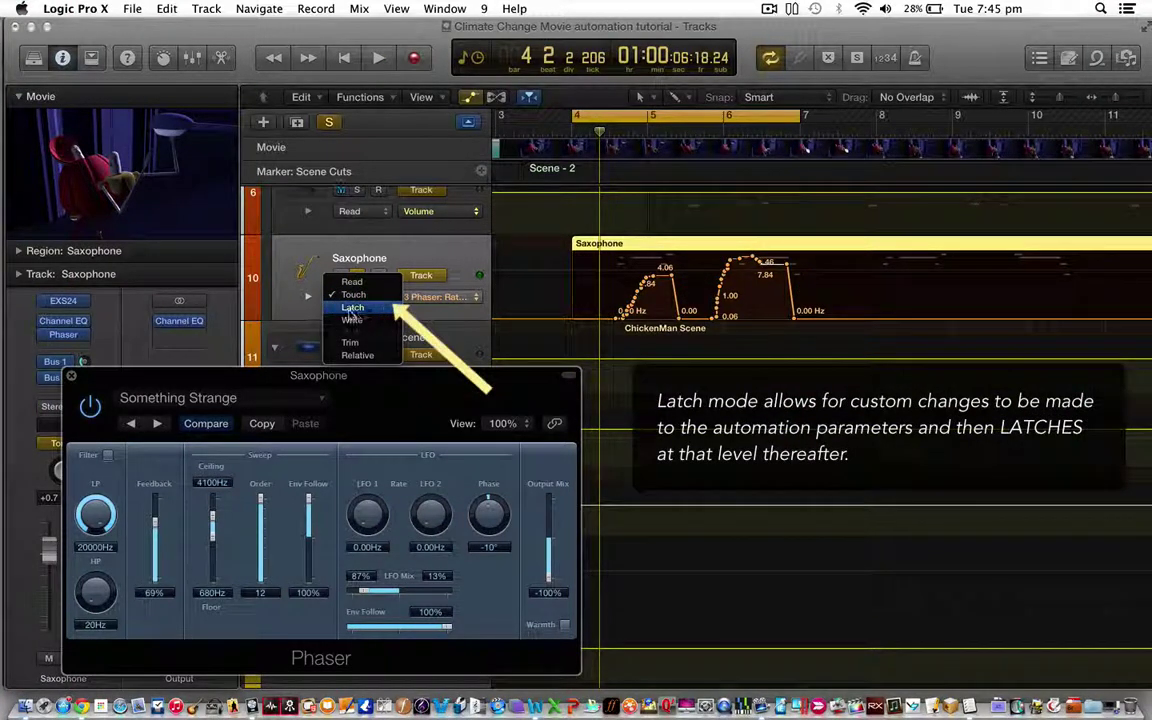
pyautogui.click(365, 308)
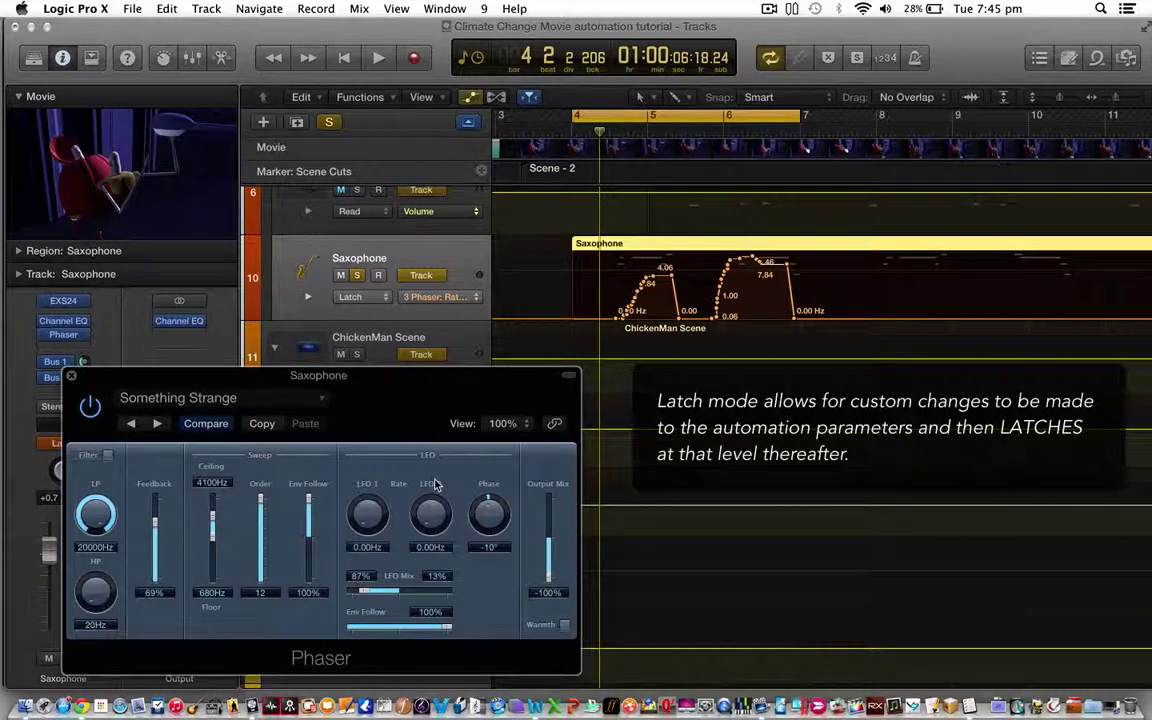
pyautogui.press('space')
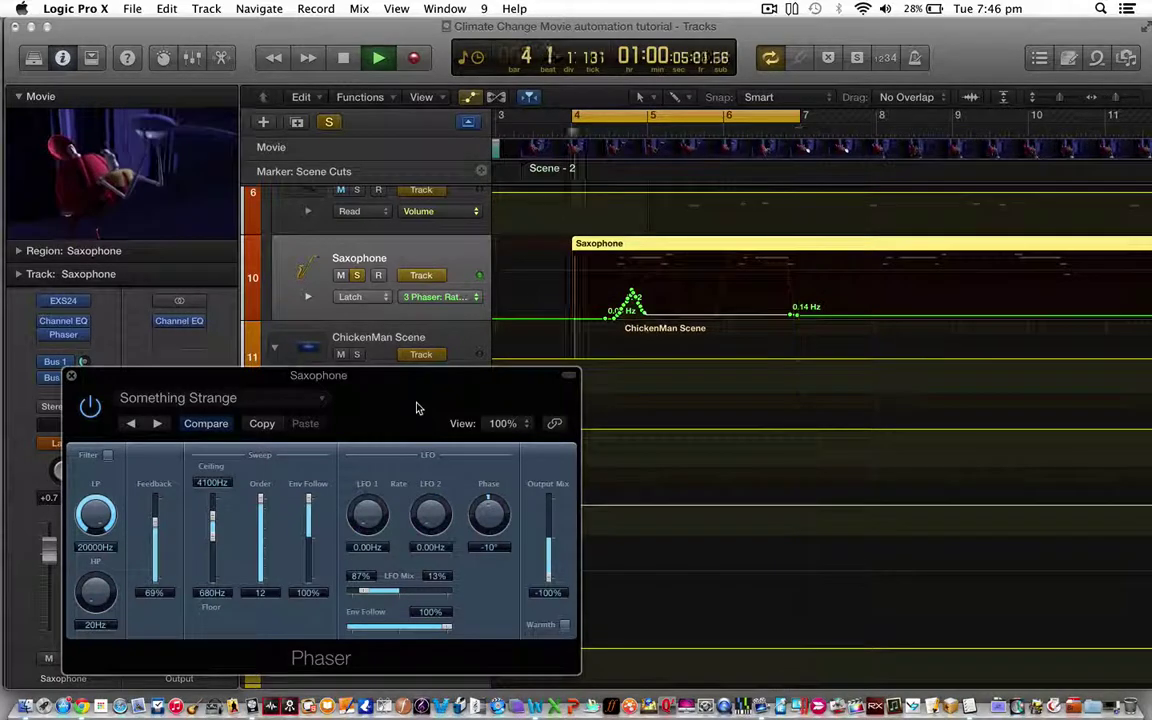
# - Stop playback and return the Saxophone track's automation mode to Read
pyautogui.press('space')
pyautogui.click(360, 297)
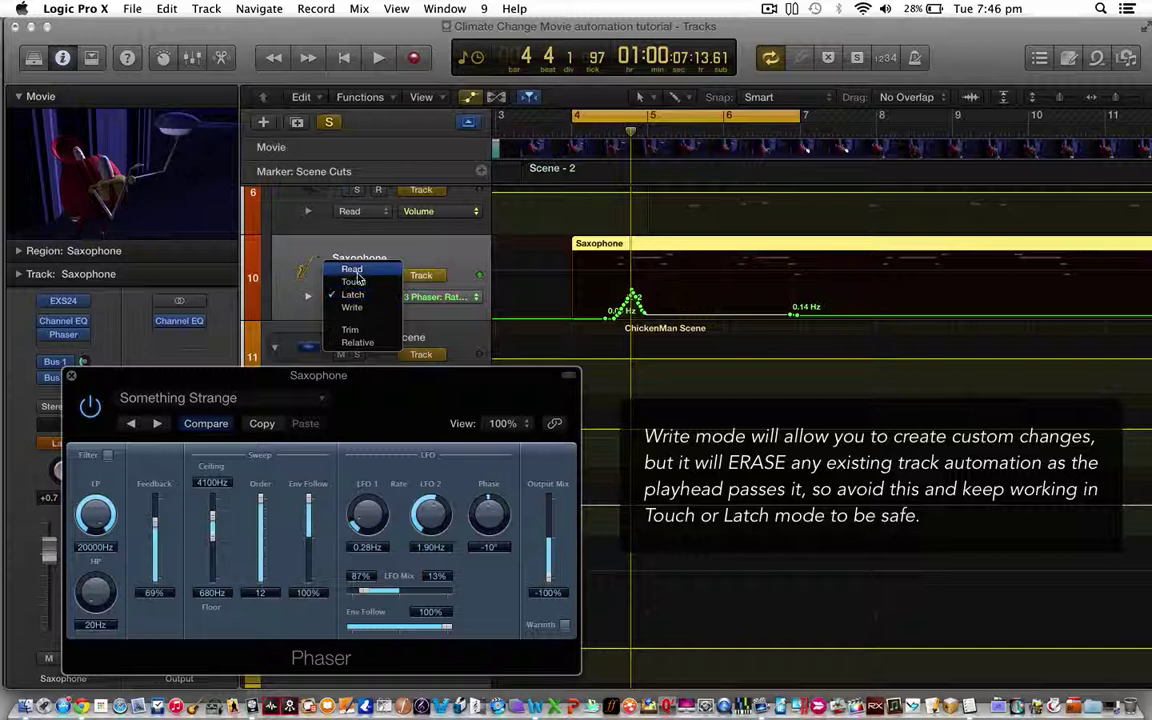
pyautogui.click(351, 271)
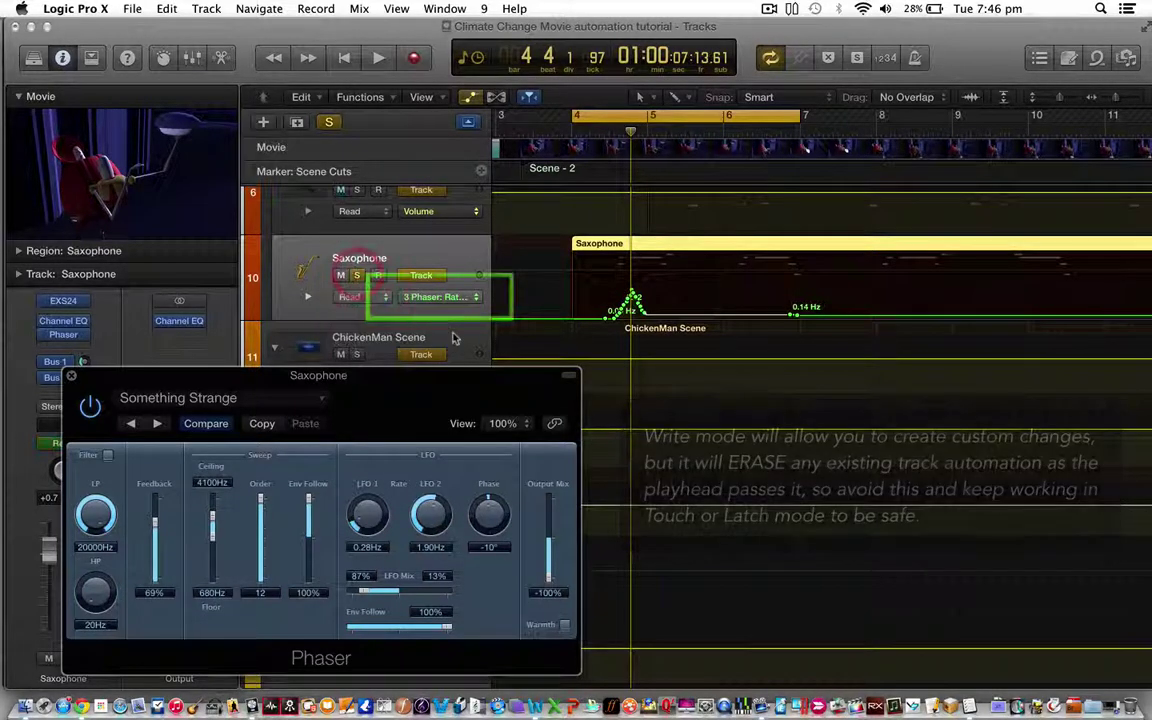
pyautogui.click(462, 297)
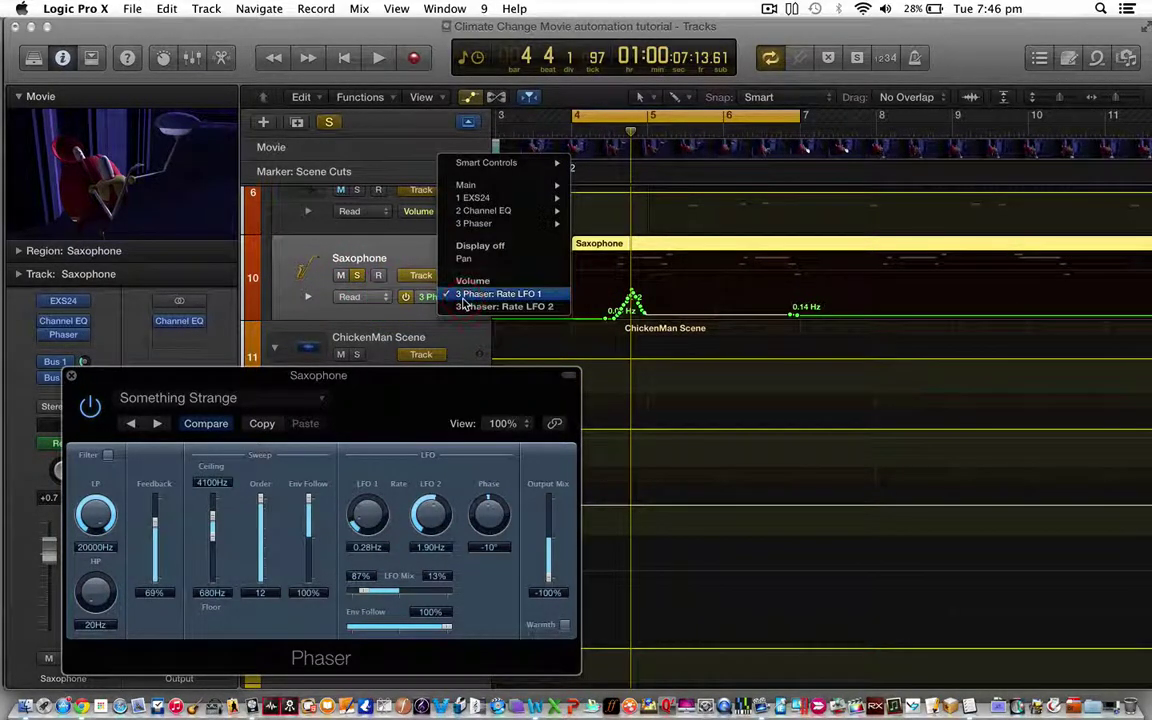
# - Display Saxophone's Phaser Rate LFO 2, then Rate LFO 1, then Volume, and expand its sub-lanes
pyautogui.click(531, 309)
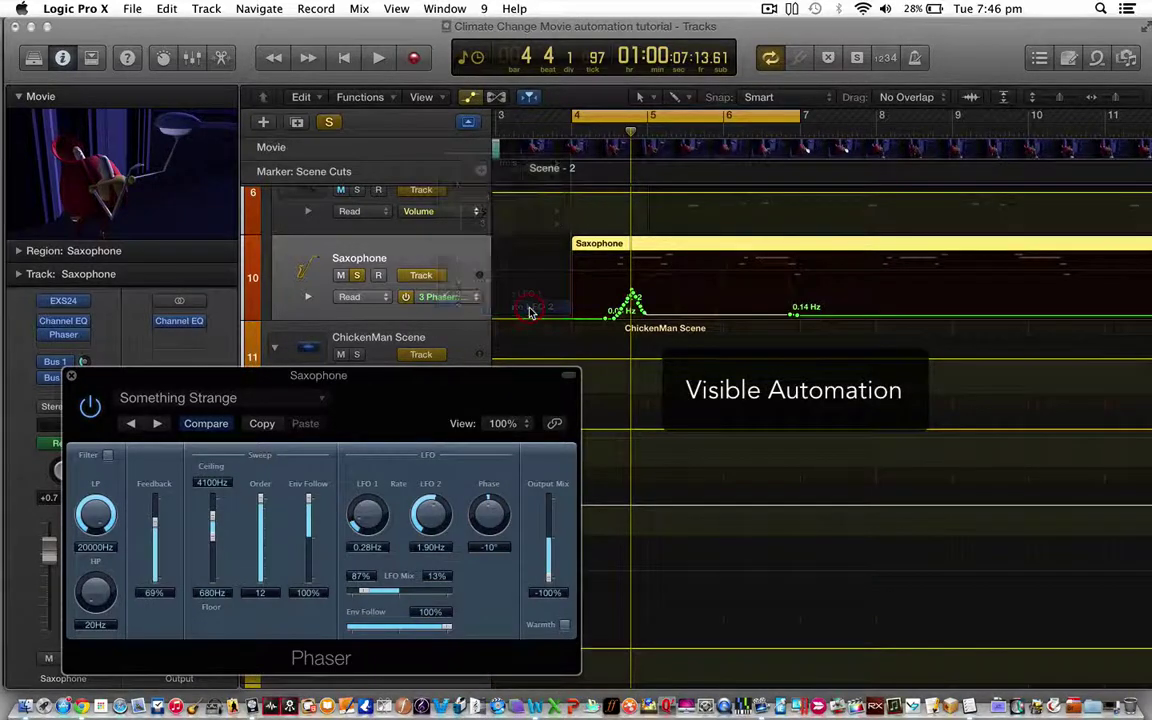
pyautogui.click(462, 297)
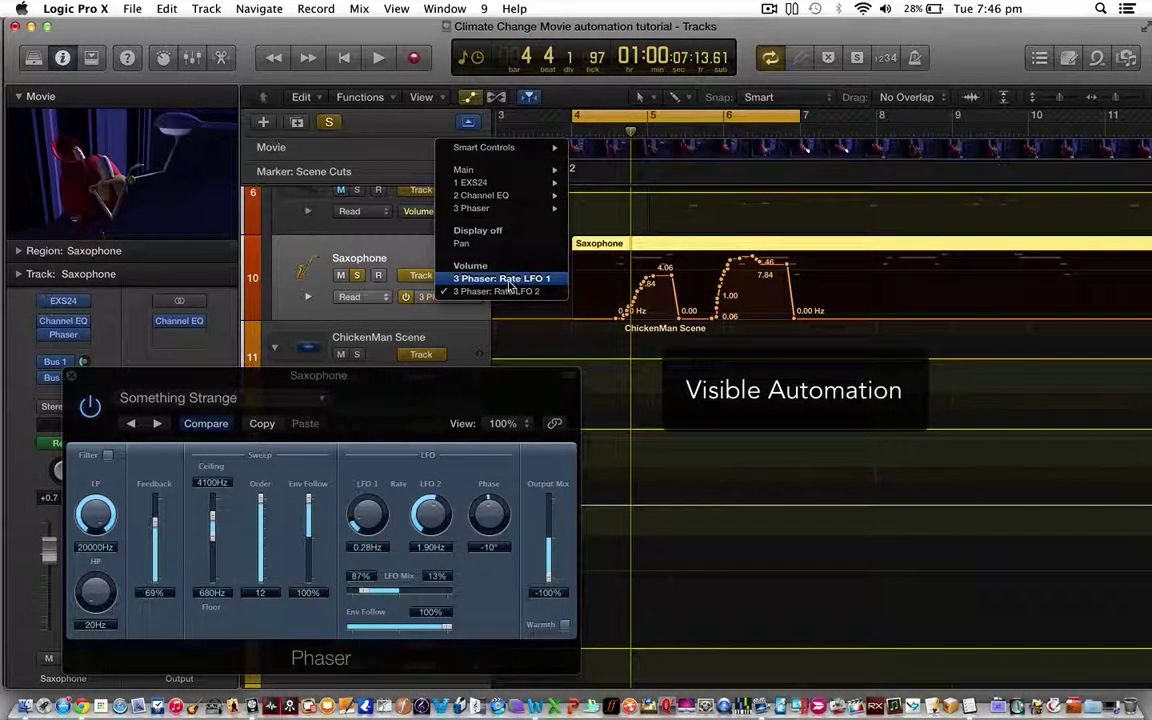
pyautogui.click(508, 281)
pyautogui.click(445, 296)
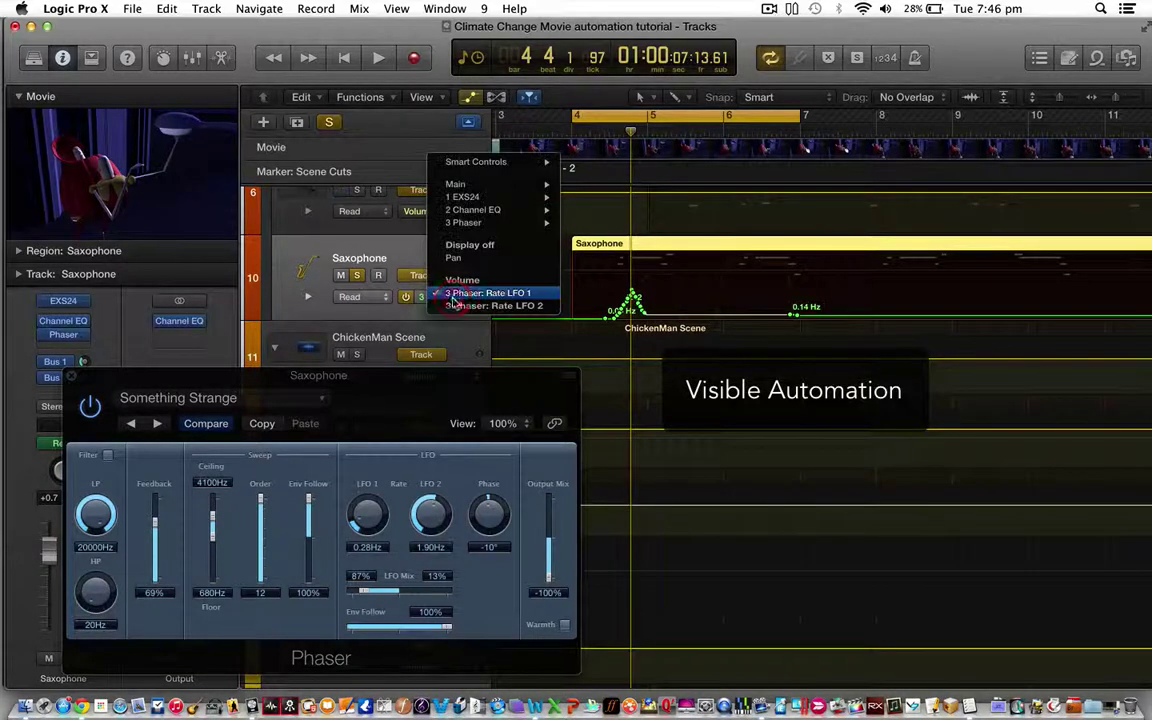
pyautogui.click(494, 284)
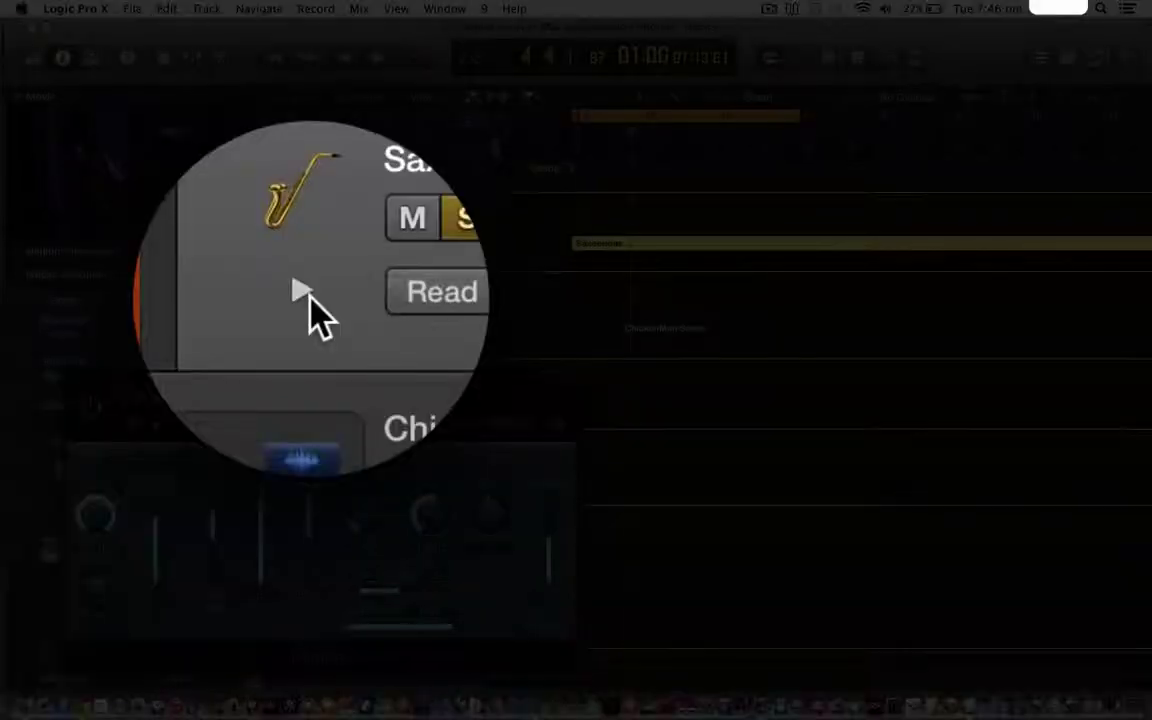
pyautogui.click(309, 298)
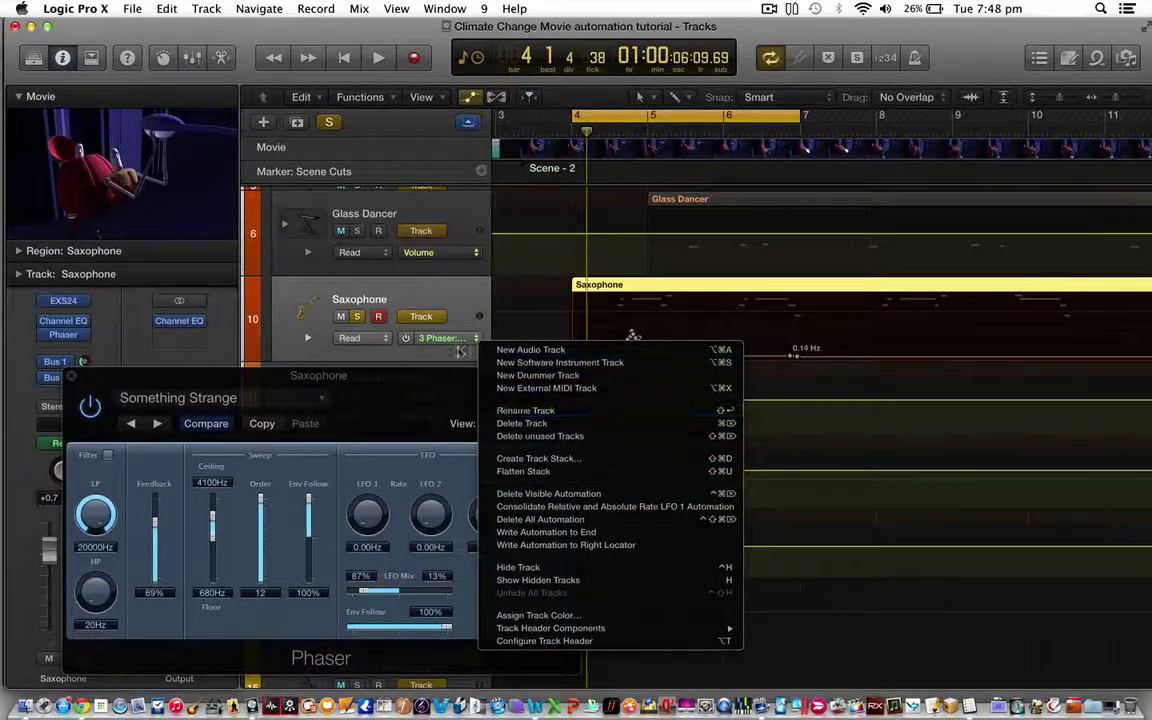
# - Delete the Saxophone track's currently visible Phaser rate automation
pyautogui.click(461, 352)
pyautogui.rightClick(447, 345)
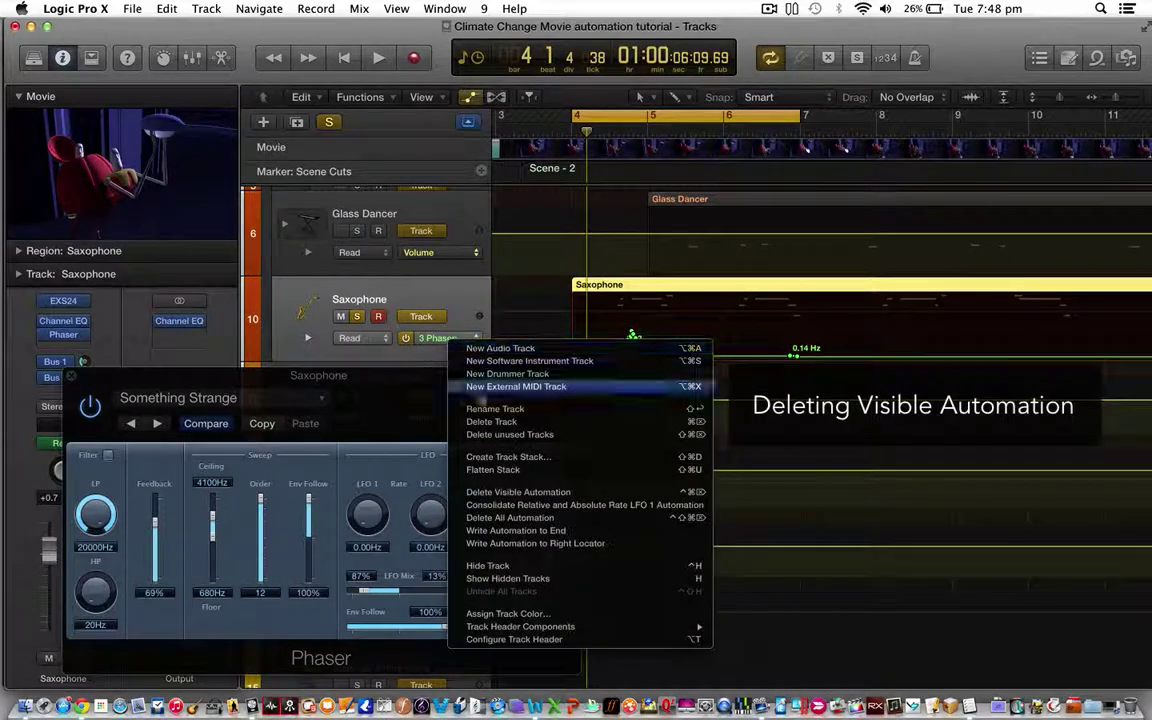
pyautogui.click(493, 489)
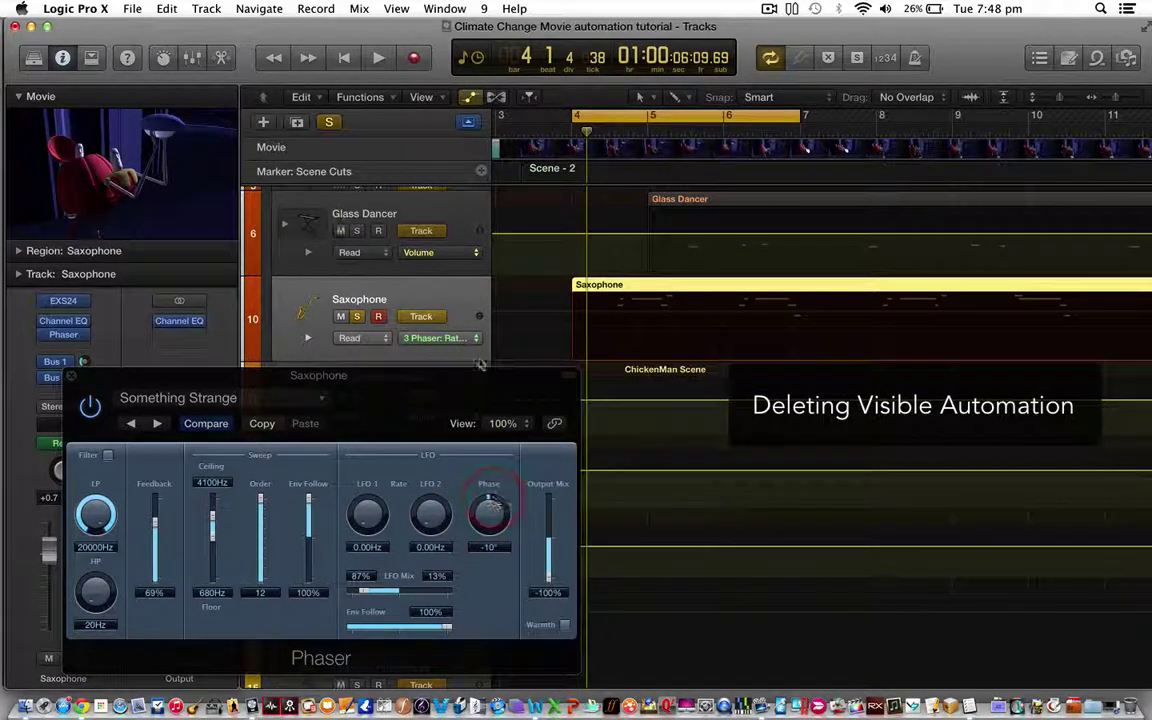
# - Show the Phaser Rate LFO 2 automation, delete it, then undo that deletion
pyautogui.click(436, 338)
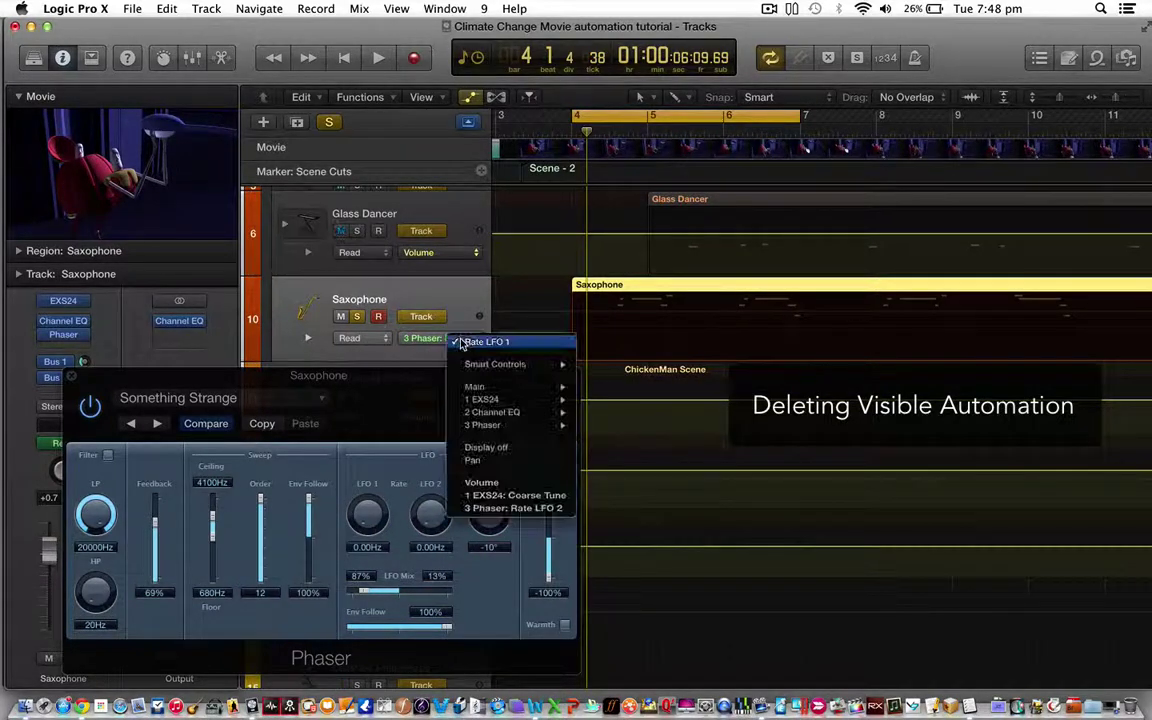
pyautogui.click(494, 508)
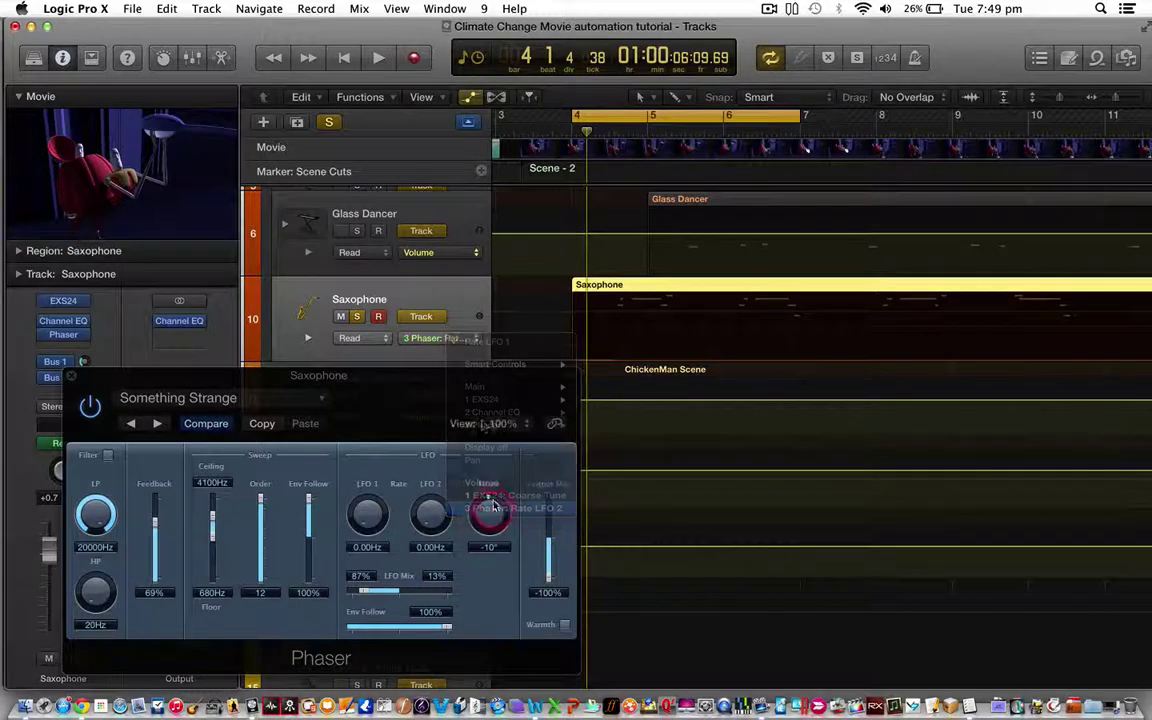
pyautogui.rightClick(447, 340)
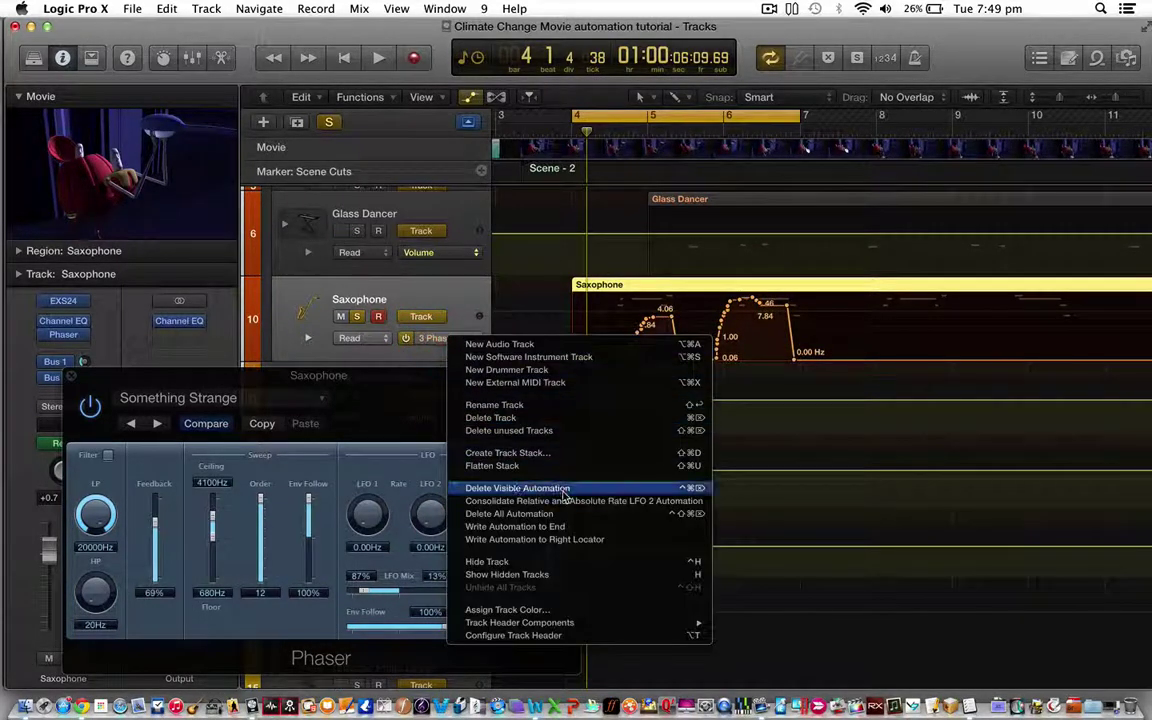
pyautogui.click(565, 489)
pyautogui.press('super+z')
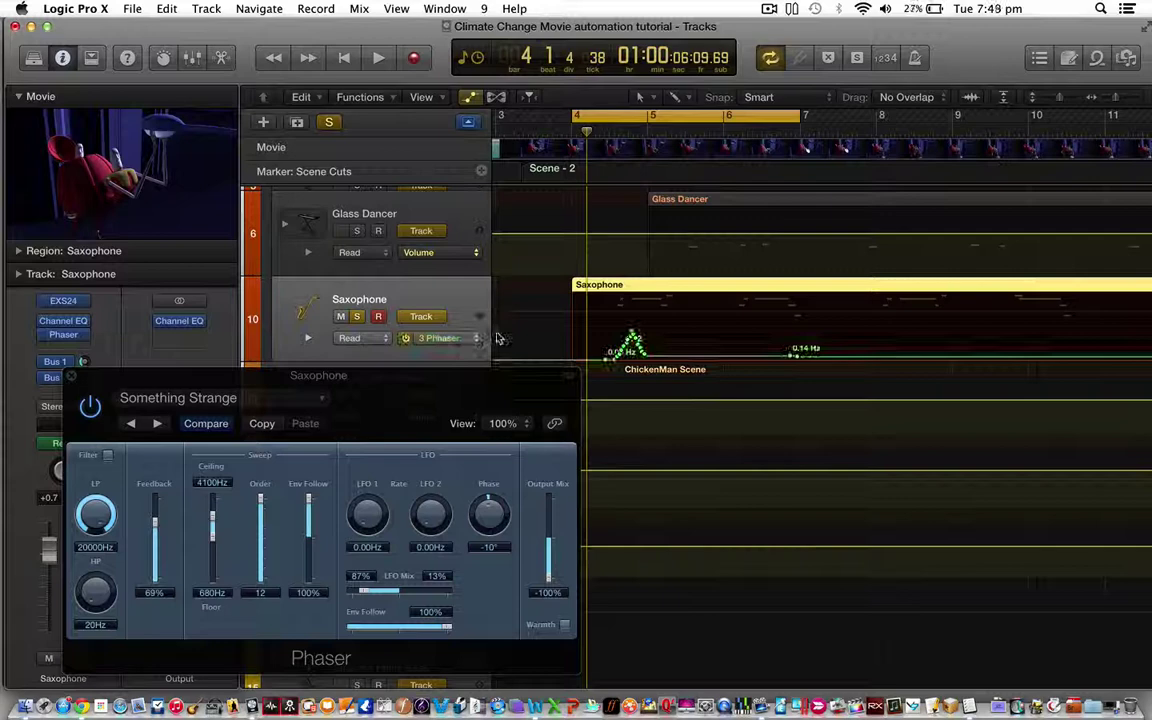
pyautogui.rightClick(660, 336)
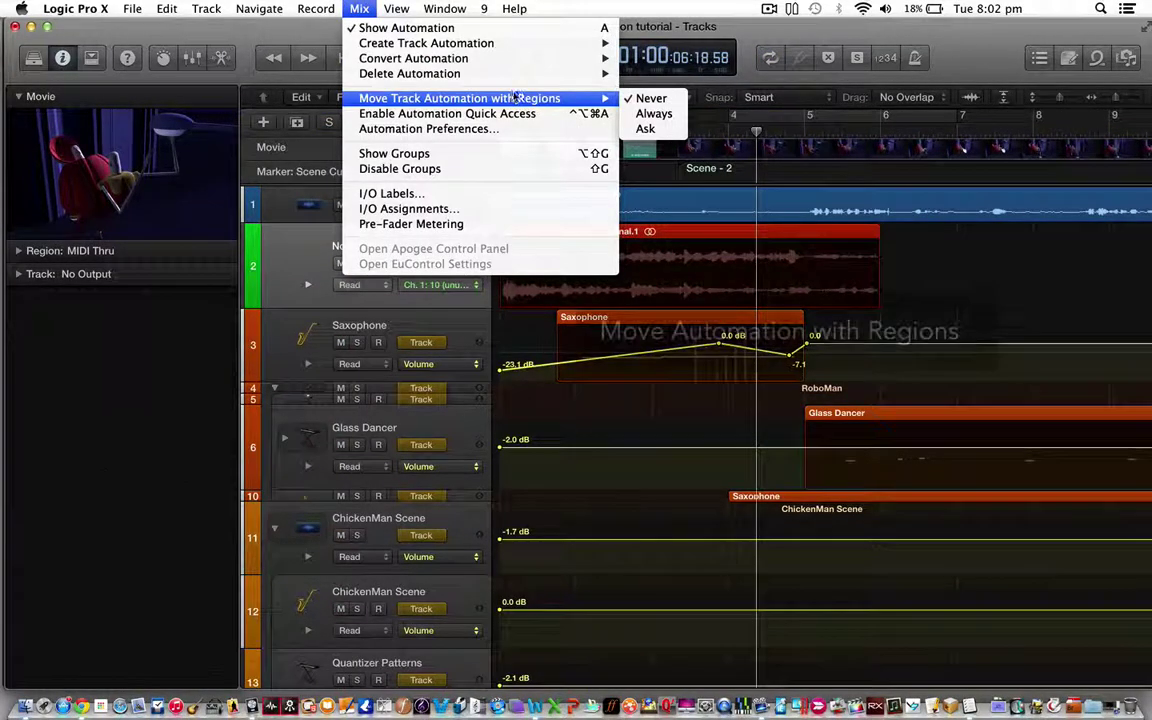
pyautogui.moveTo(459, 98)
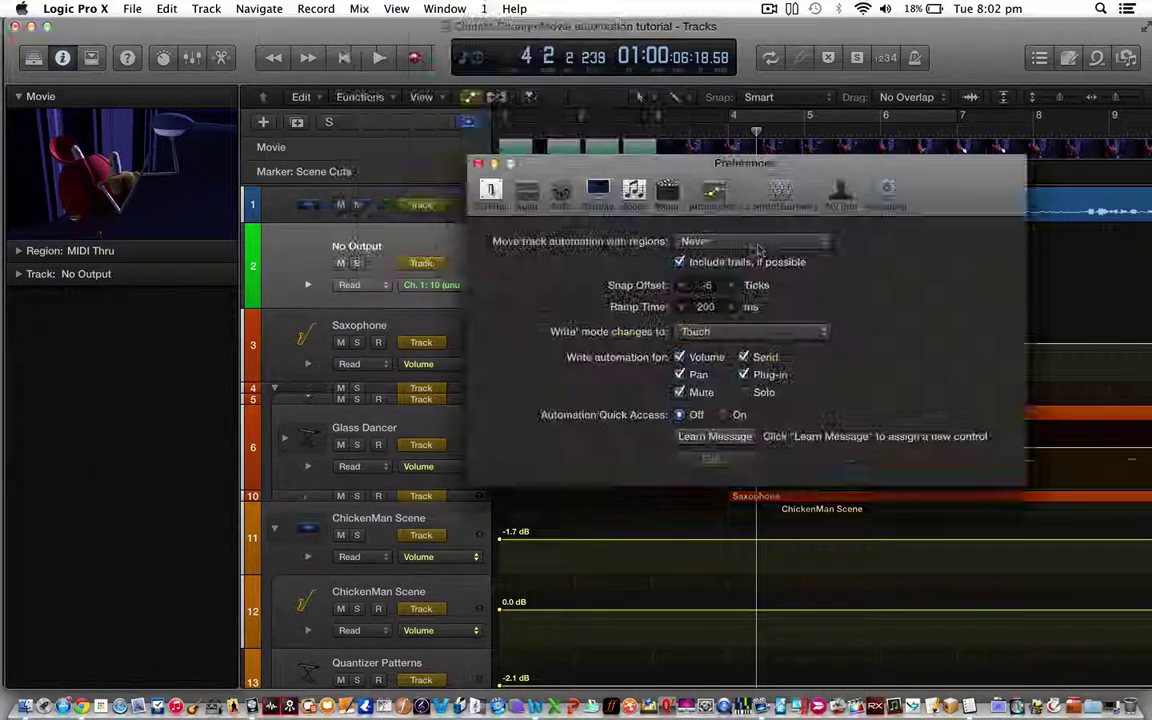
# - Keep Move Track Automation with Regions on Never in Automation Preferences, then return to bar 1
pyautogui.click(748, 241)
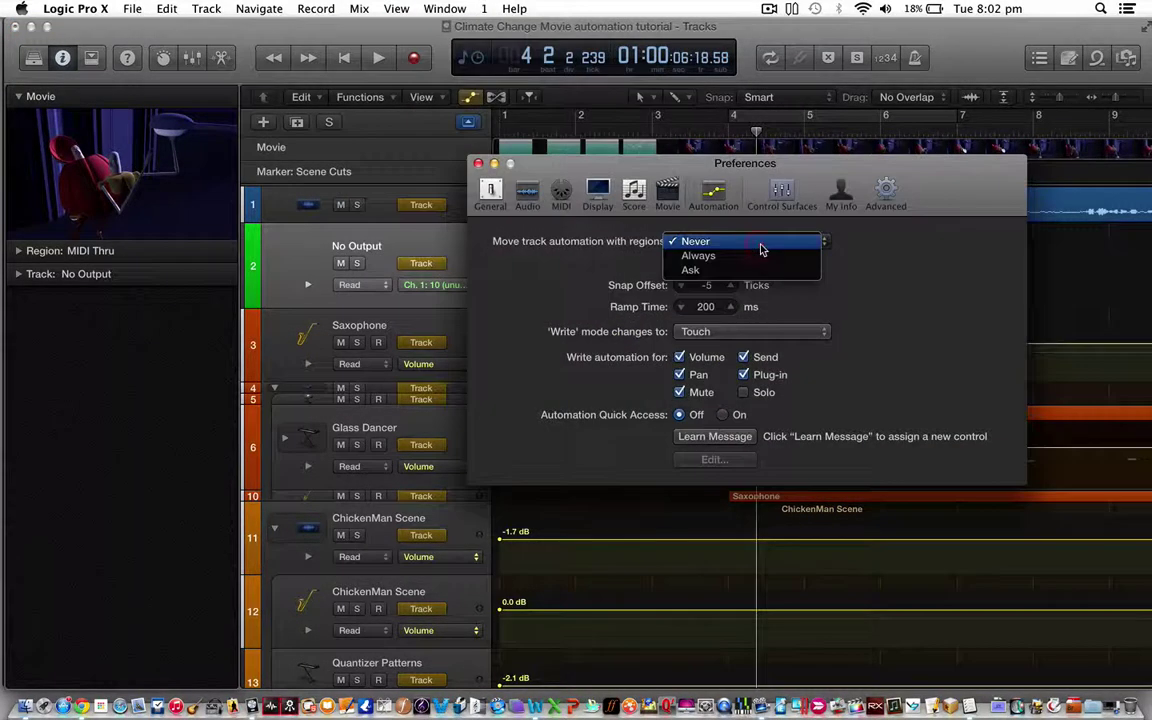
pyautogui.click(563, 264)
pyautogui.click(478, 164)
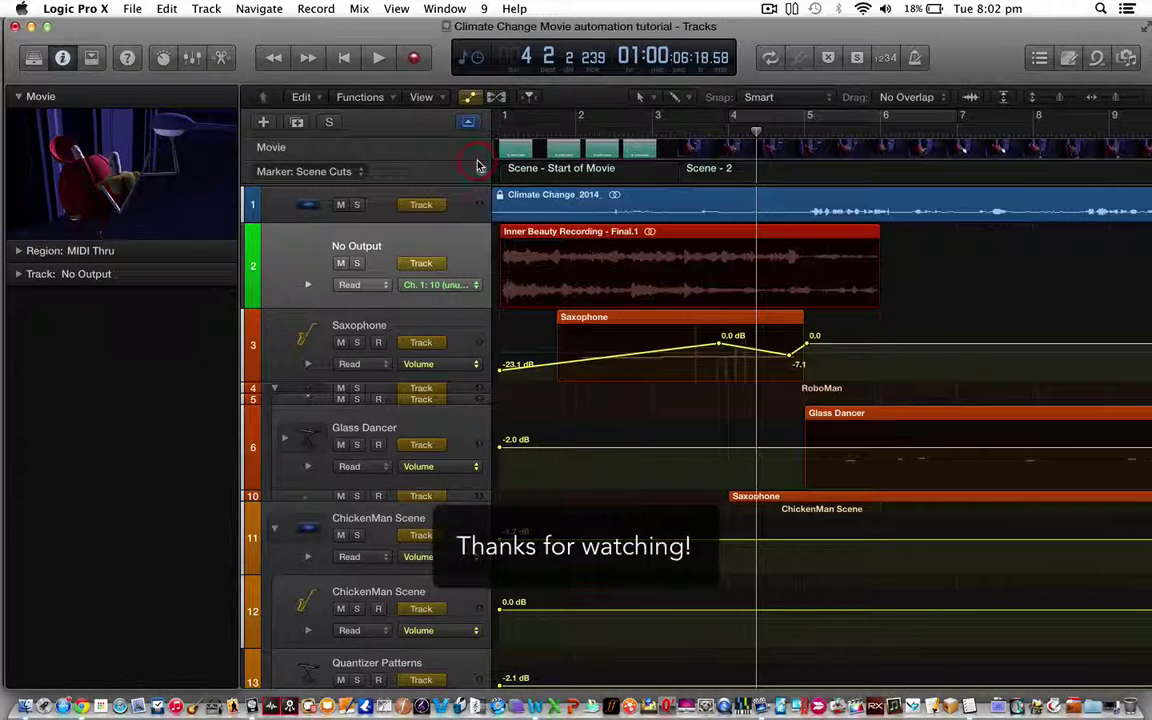
pyautogui.click(344, 62)
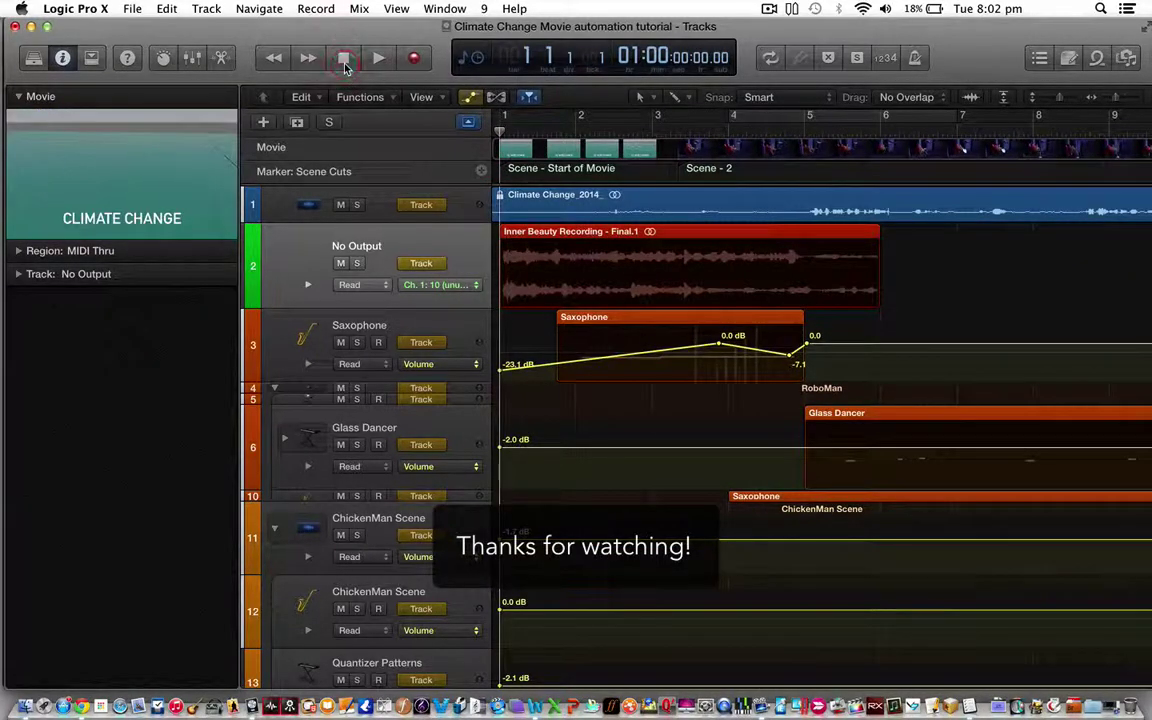